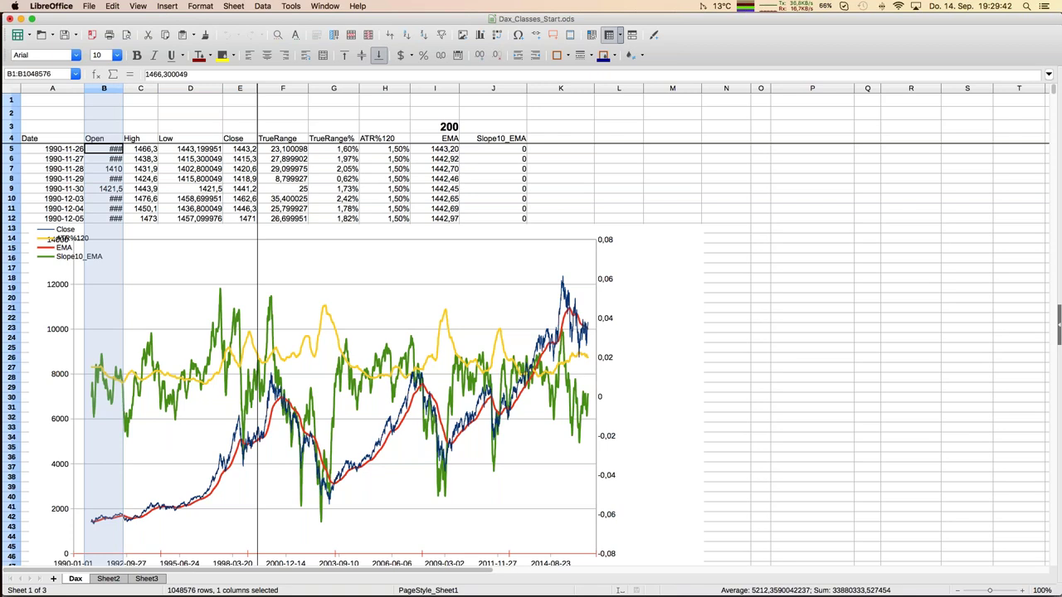
{"action": "left_click", "coordinate": [1023, 591]}
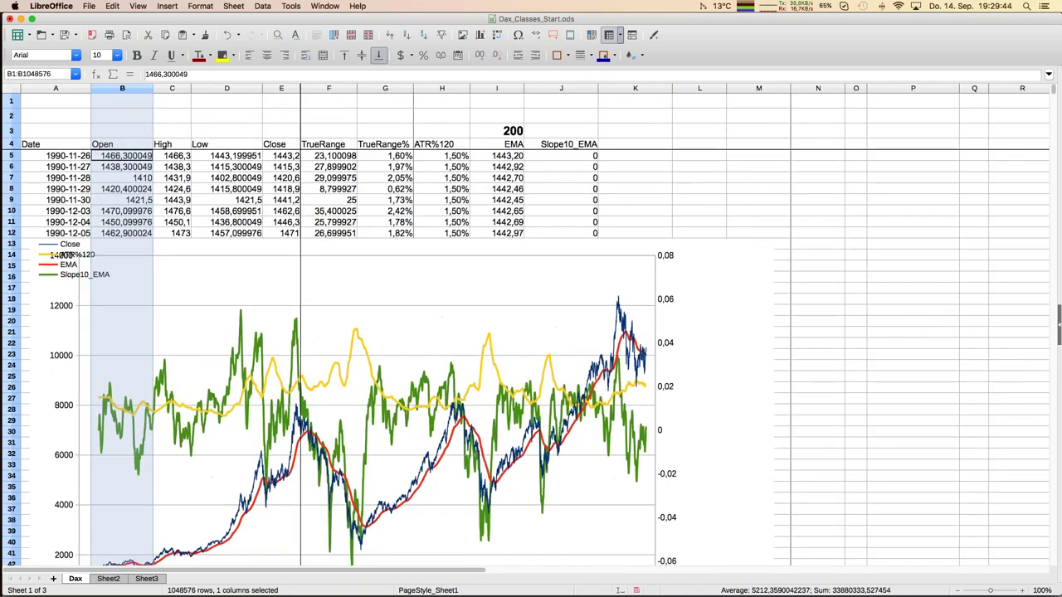
{"action": "left_click", "coordinate": [133, 199]}
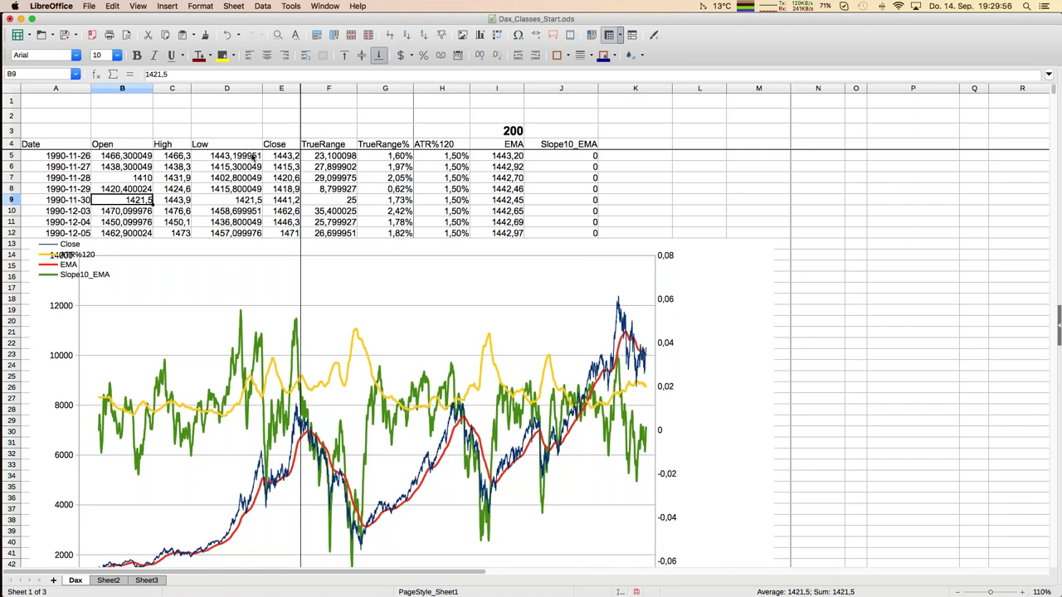
{"action": "left_click", "coordinate": [342, 179]}
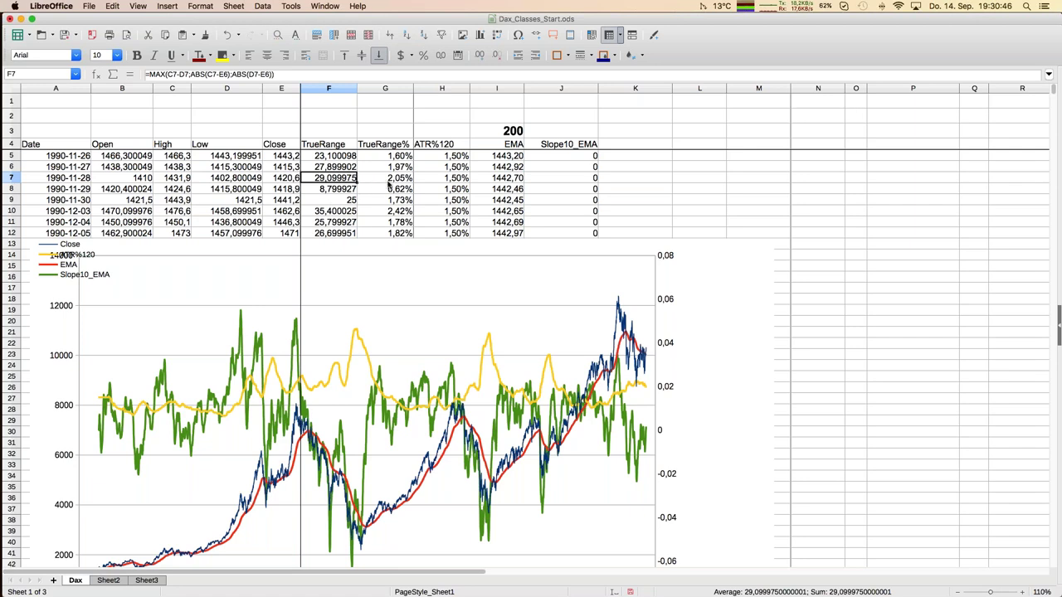
{"action": "left_click", "coordinate": [444, 199]}
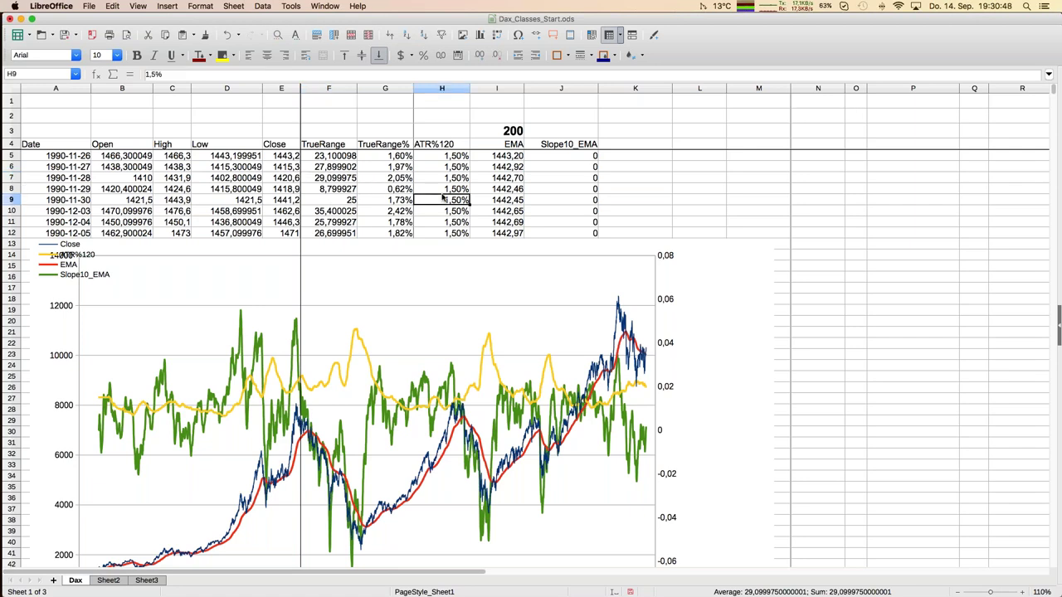
{"action": "scroll", "coordinate": [444, 197], "scroll_direction": "down", "scroll_amount": 20}
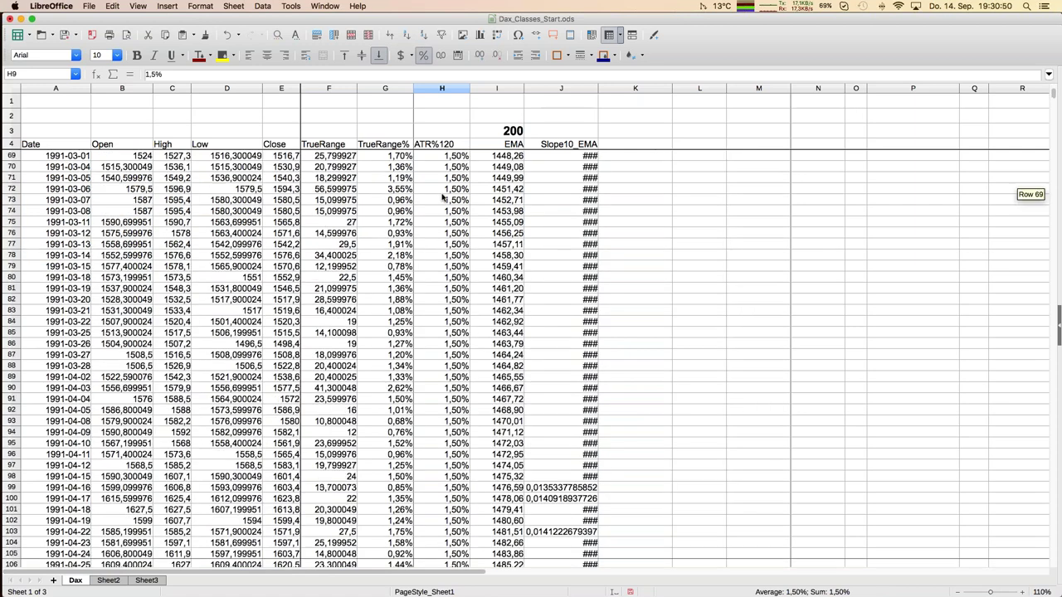
{"action": "scroll", "coordinate": [442, 215], "scroll_direction": "down", "scroll_amount": 20}
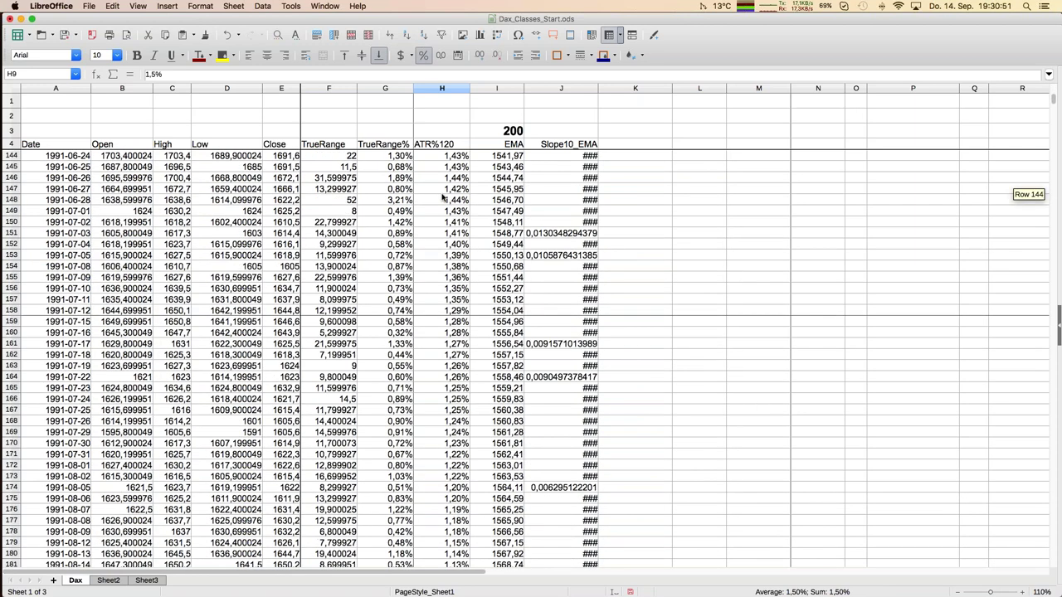
{"action": "scroll", "coordinate": [439, 234], "scroll_direction": "up", "scroll_amount": 11}
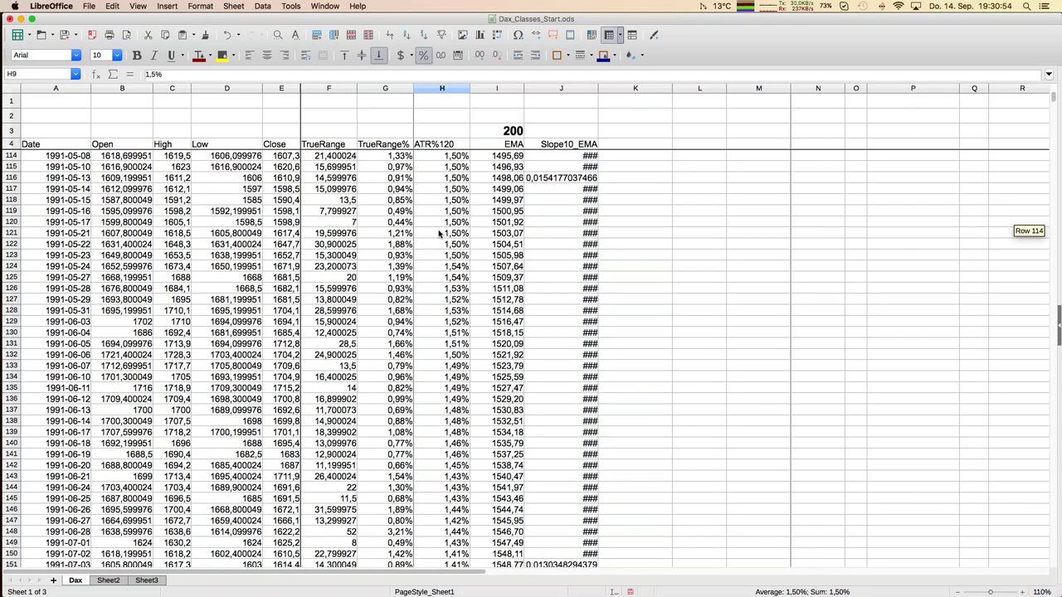
{"action": "scroll", "coordinate": [439, 234], "scroll_direction": "down", "scroll_amount": 3}
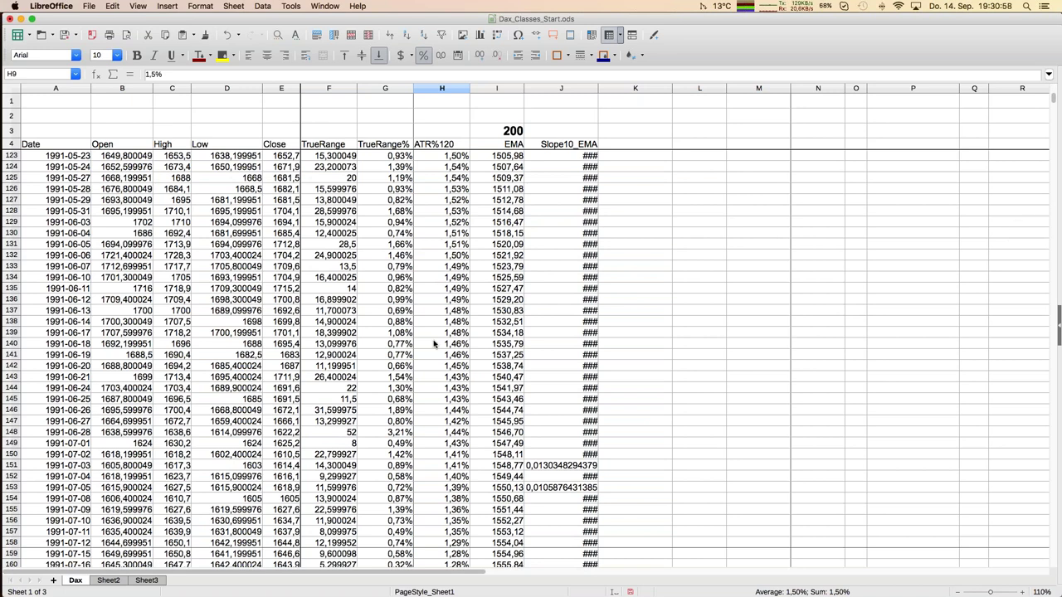
{"action": "left_click", "coordinate": [446, 313]}
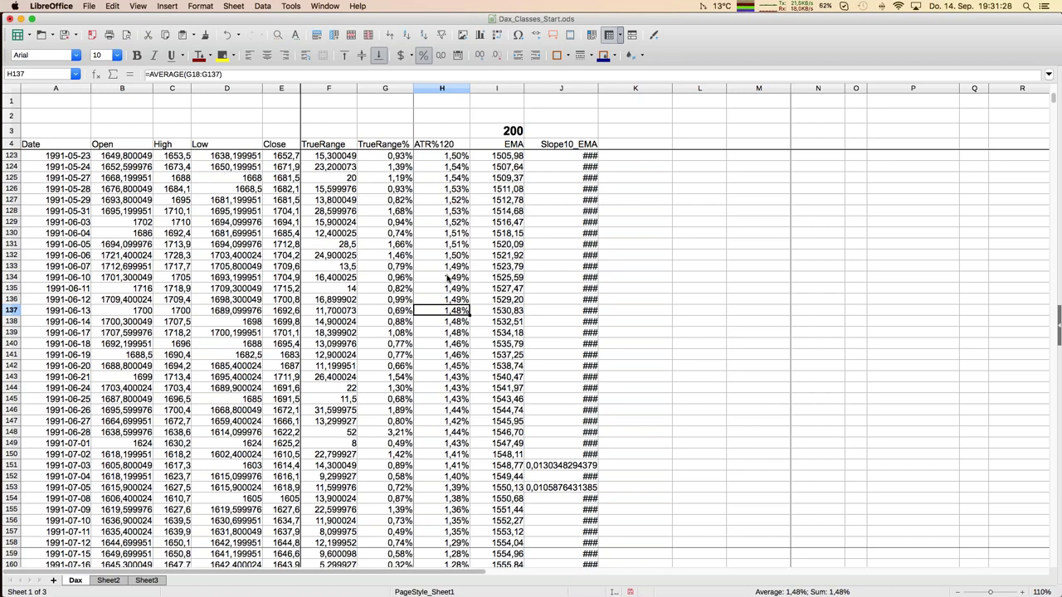
- Step through the EMA formulas from the top of the data down column I
{"action": "key", "text": "ctrl+Up"}
{"action": "key", "text": "Down"}
{"action": "key", "text": "Right"}
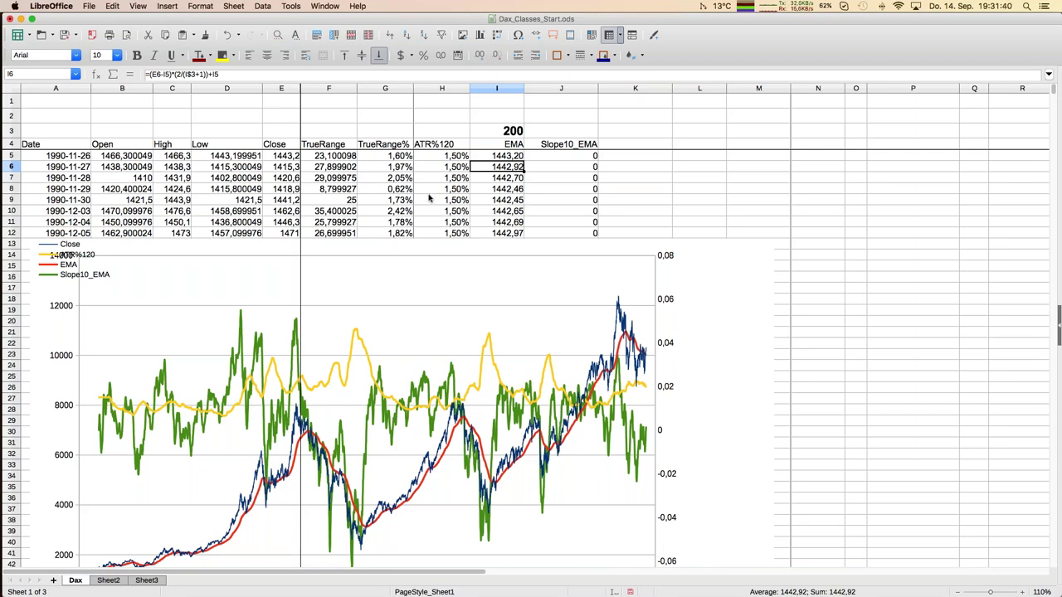
{"action": "key", "text": "Down"}
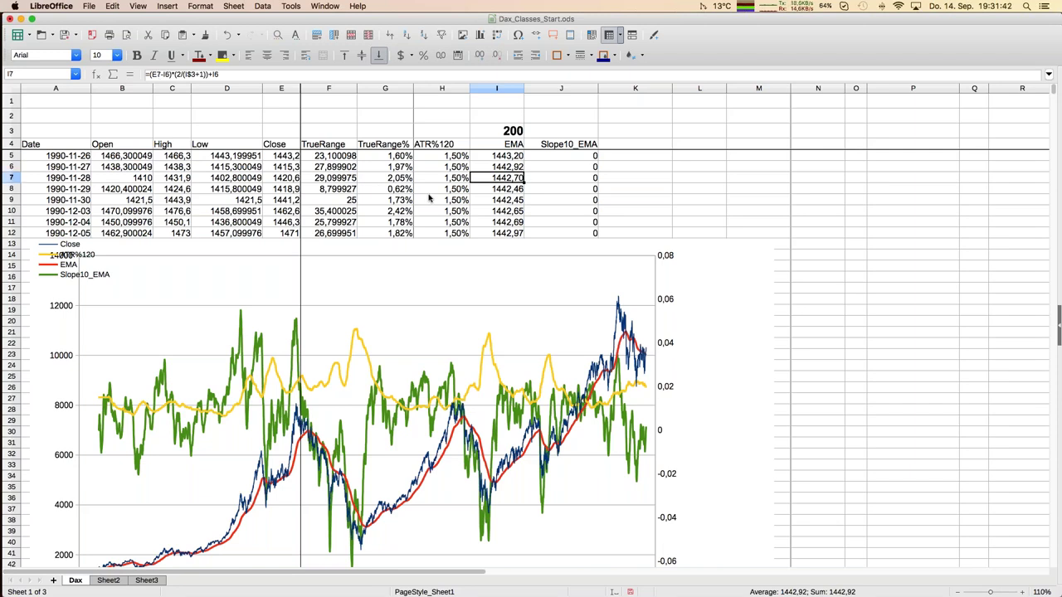
{"action": "key", "text": "Page_Down"}
{"action": "key", "text": "Page_Down"}
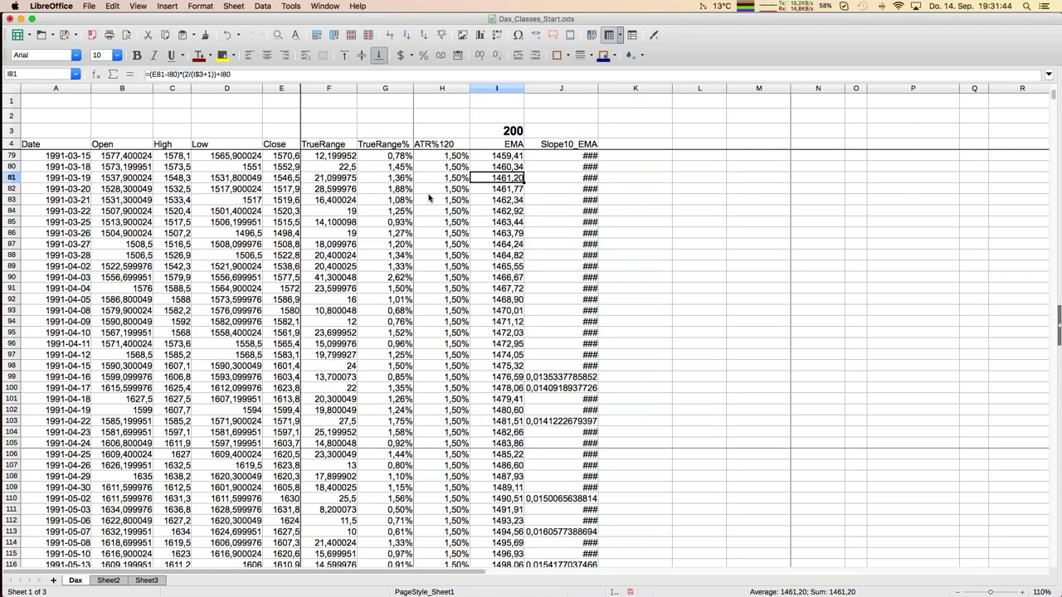
- Autofit Slope10_EMA column J, then check the J91 and I90 formulas
{"action": "left_click", "coordinate": [561, 88]}
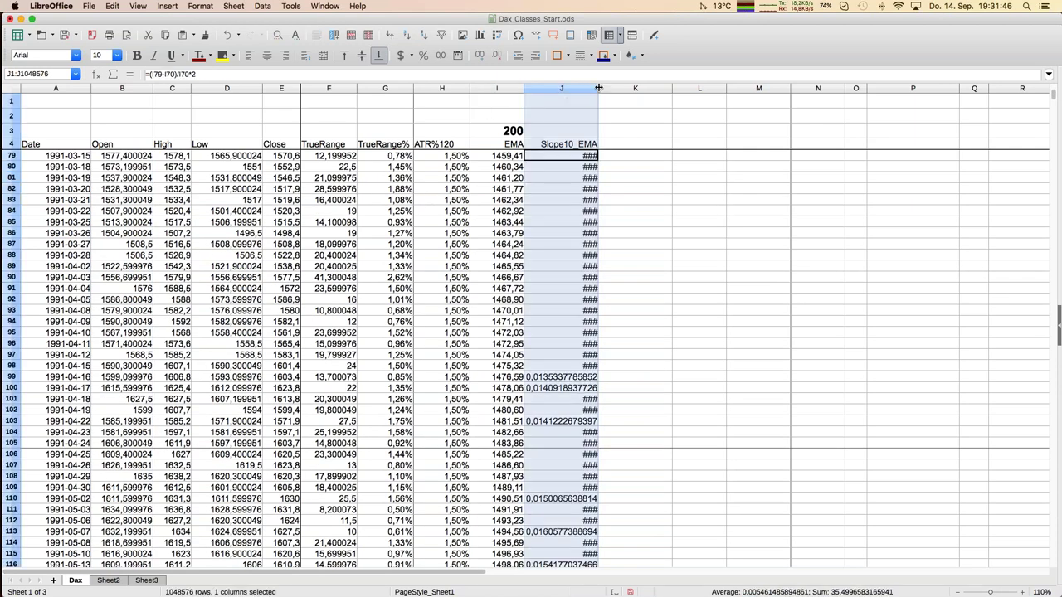
{"action": "double_click", "coordinate": [597, 88]}
{"action": "left_click", "coordinate": [584, 290]}
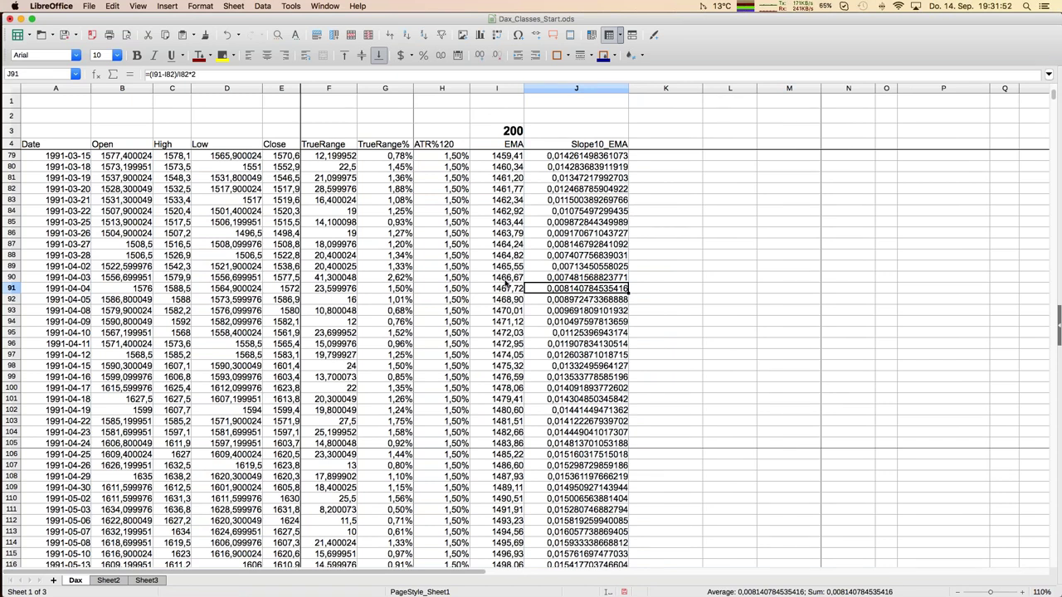
{"action": "left_click", "coordinate": [507, 280]}
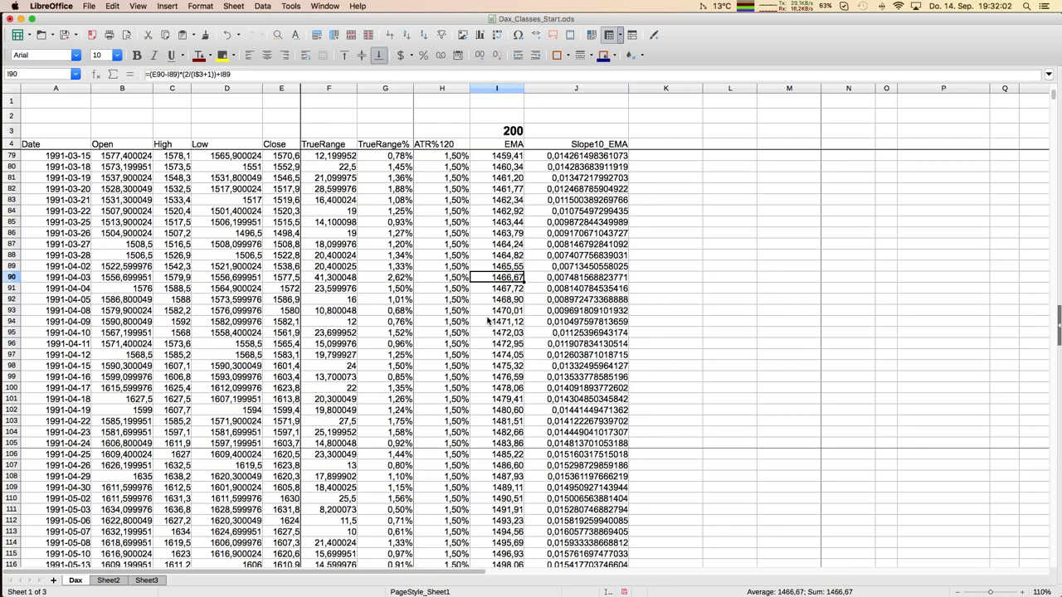
{"action": "key", "text": "super+Up"}
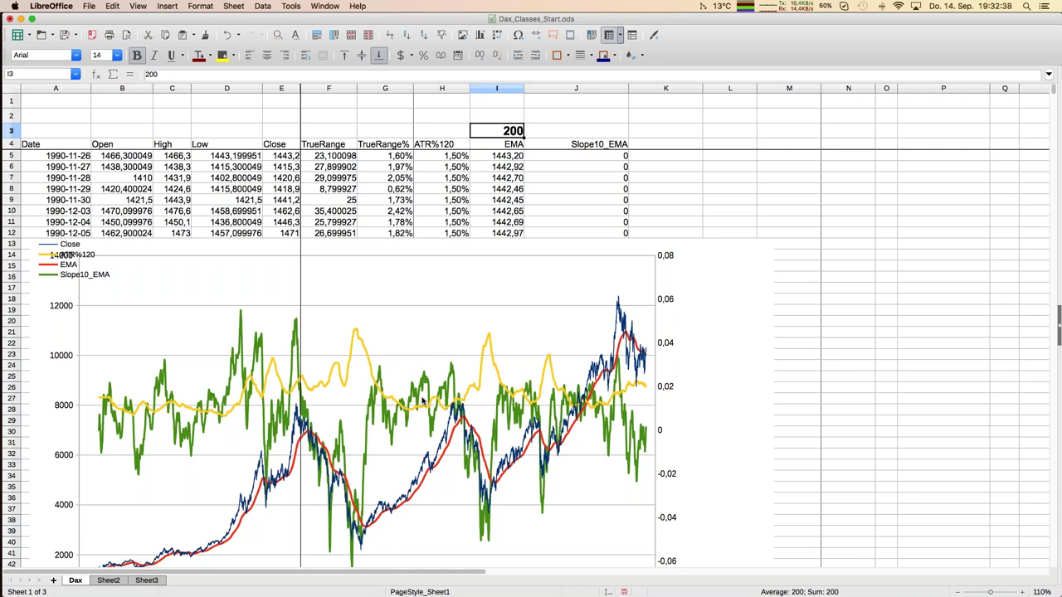
- Review the EMA formulas in I10 and I84–I88, then add an empty Sheet4
{"action": "left_click", "coordinate": [480, 211]}
{"action": "scroll", "coordinate": [479, 212], "scroll_direction": "down", "scroll_amount": 20}
{"action": "left_click", "coordinate": [479, 212]}
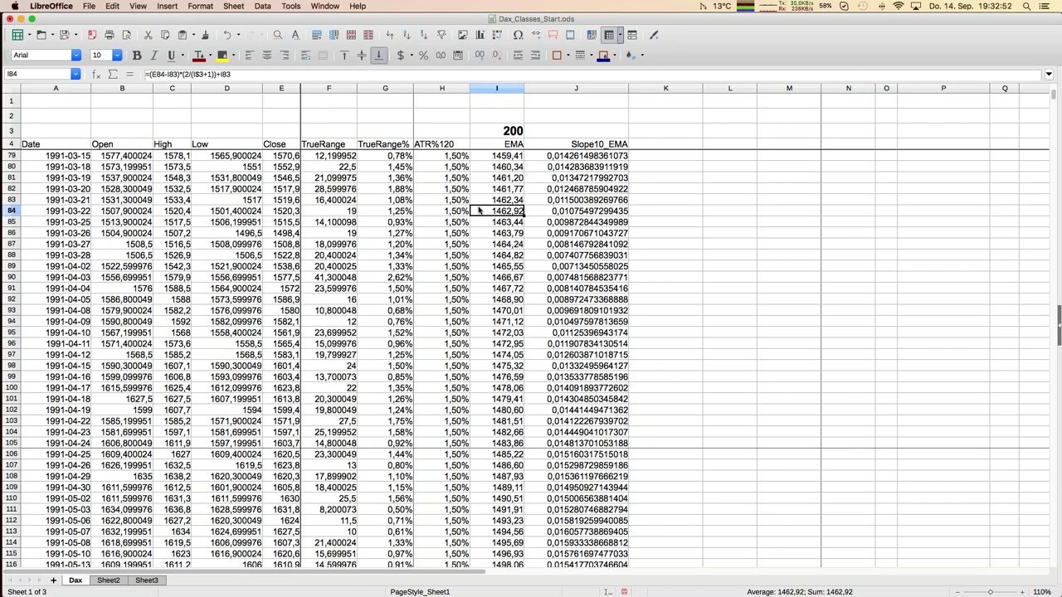
{"action": "key", "text": "Down"}
{"action": "key", "text": "Down"}
{"action": "key", "text": "Down"}
{"action": "key", "text": "Down"}
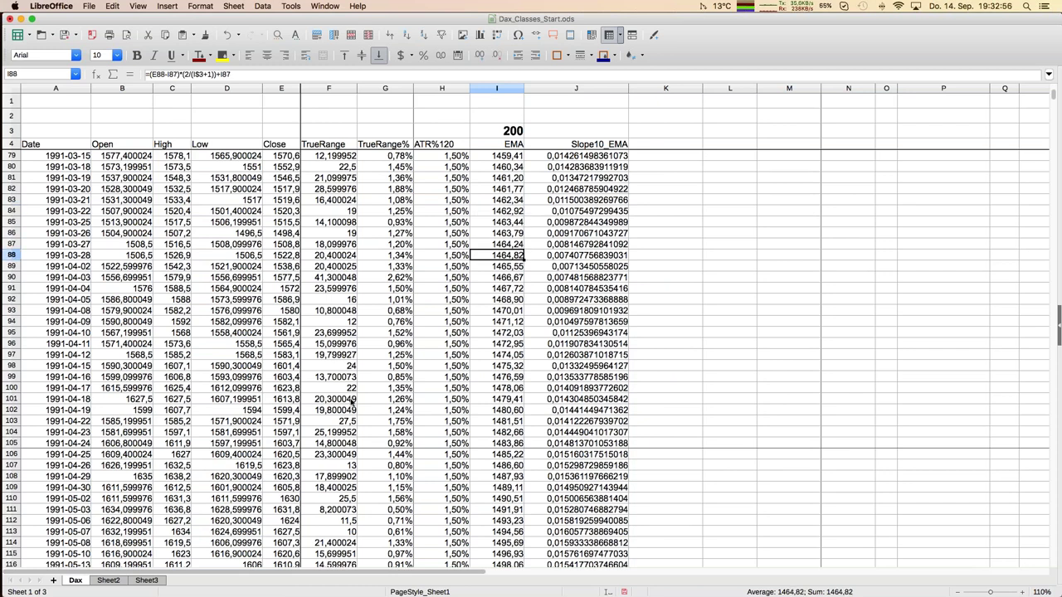
{"action": "left_click", "coordinate": [54, 584]}
- Copy the ATR%120 column H4:H6504 from Dax and paste it as values into Sheet4 A1
{"action": "left_click", "coordinate": [75, 581]}
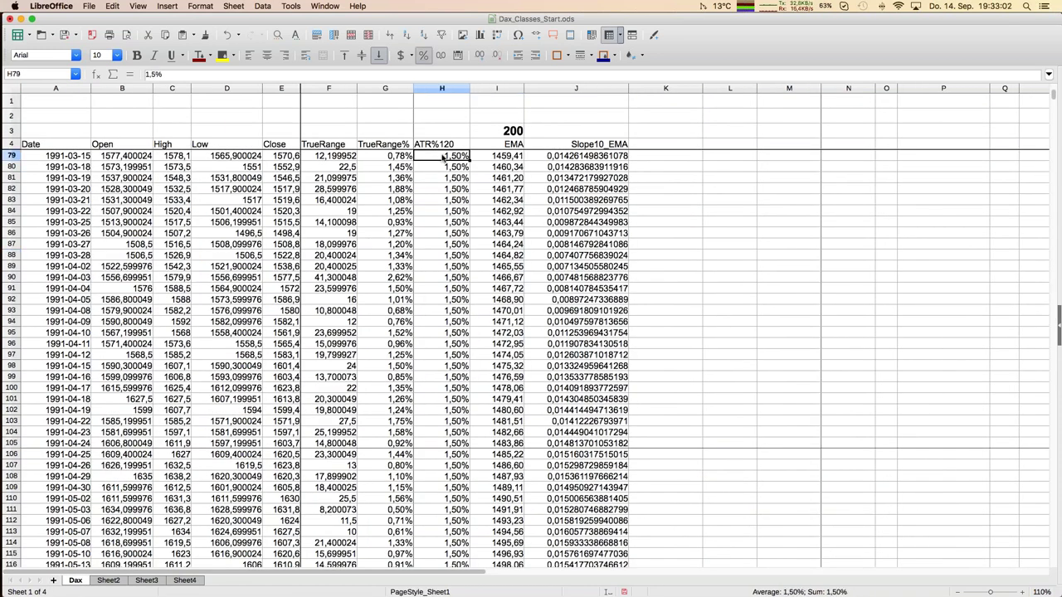
{"action": "key", "text": "Up"}
{"action": "key", "text": "Up"}
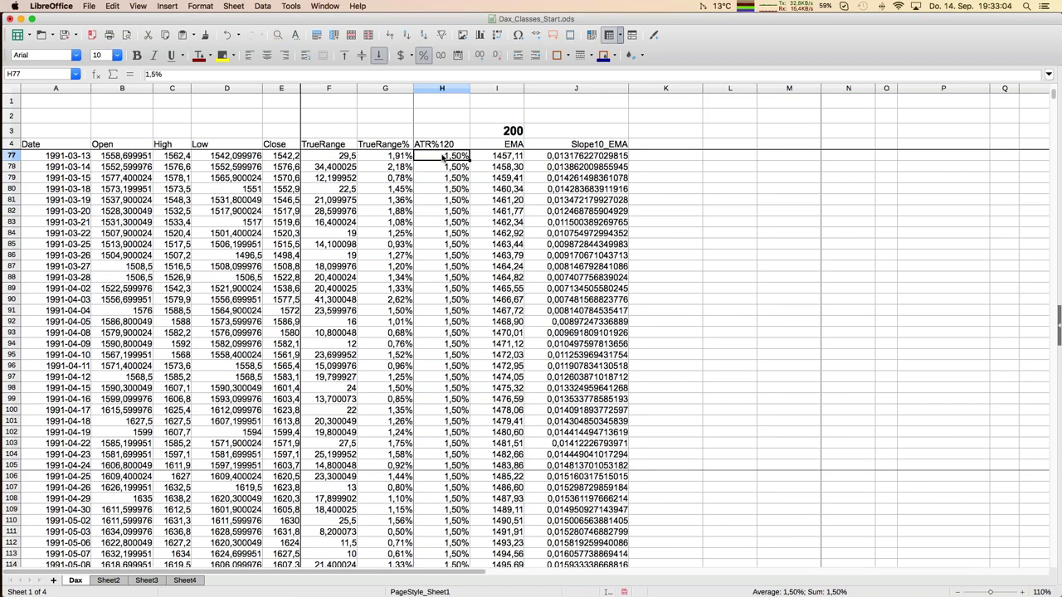
{"action": "left_click", "coordinate": [460, 145]}
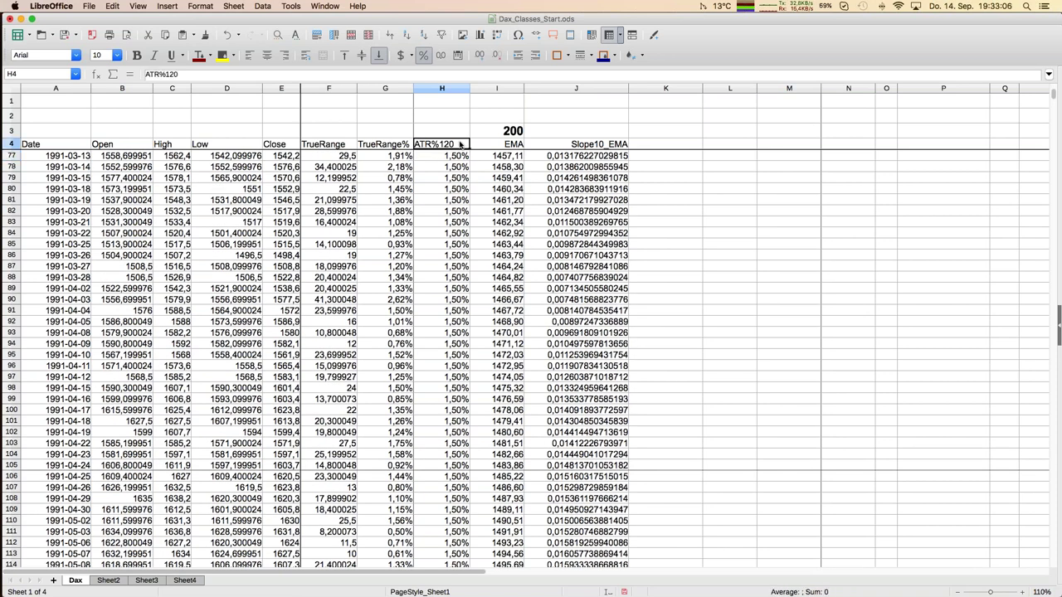
{"action": "key", "text": "super+shift+Down"}
{"action": "key", "text": "super+c"}
{"action": "left_click", "coordinate": [185, 580]}
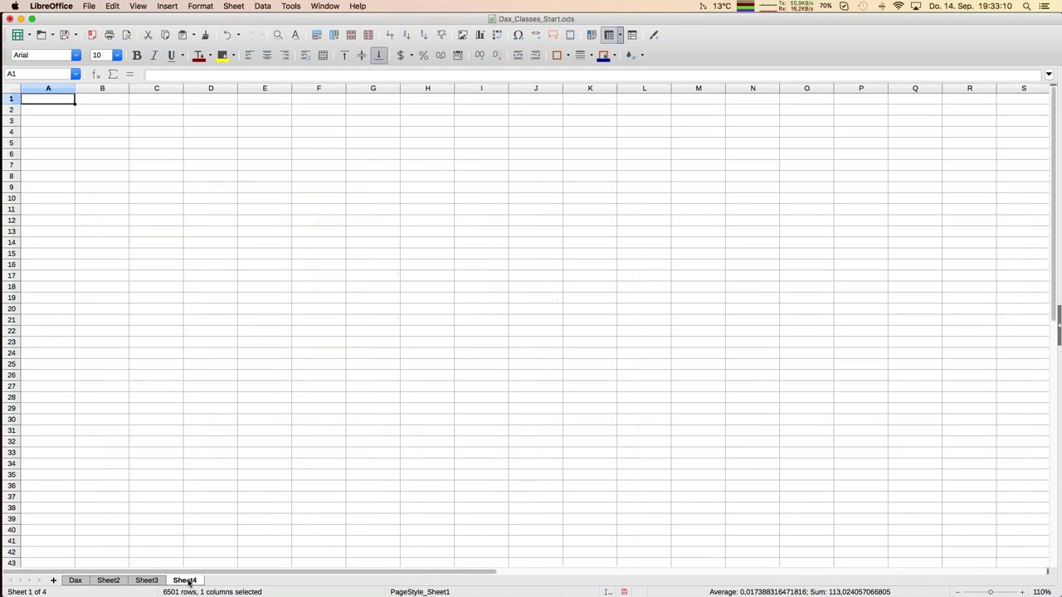
{"action": "key", "text": "super+shift+v"}
{"action": "key", "text": "Return"}
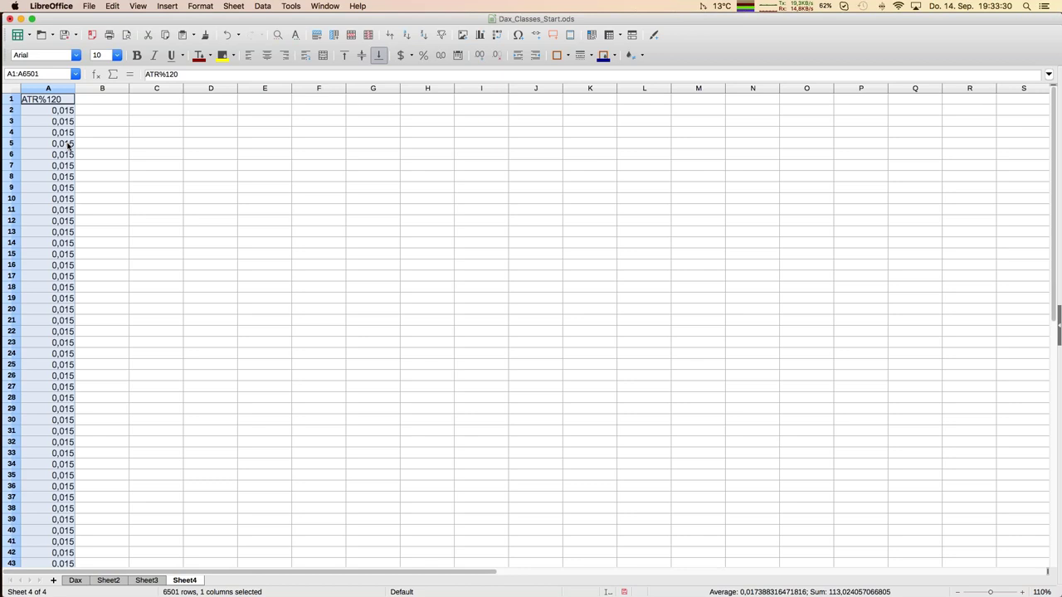
- Create a default column chart from the ATR%120 values in column A
{"action": "left_click", "coordinate": [61, 90]}
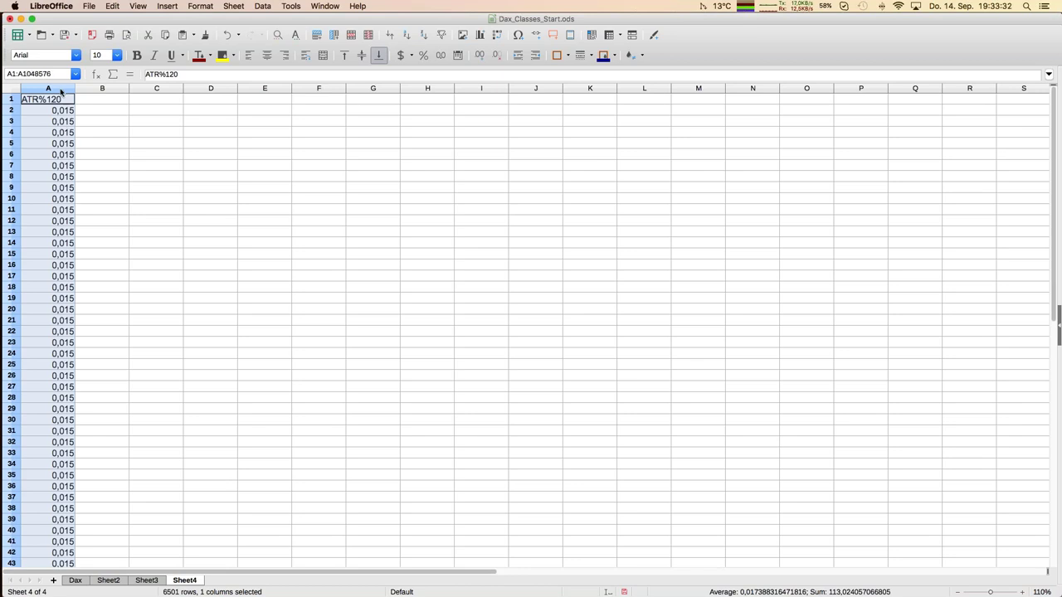
{"action": "left_click", "coordinate": [481, 37]}
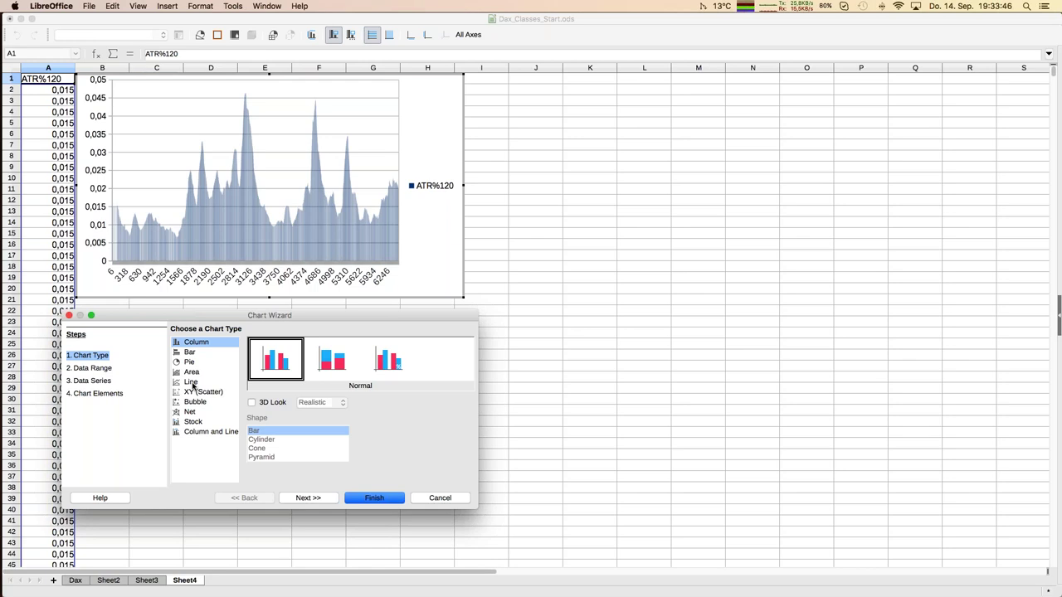
{"action": "left_click", "coordinate": [365, 501]}
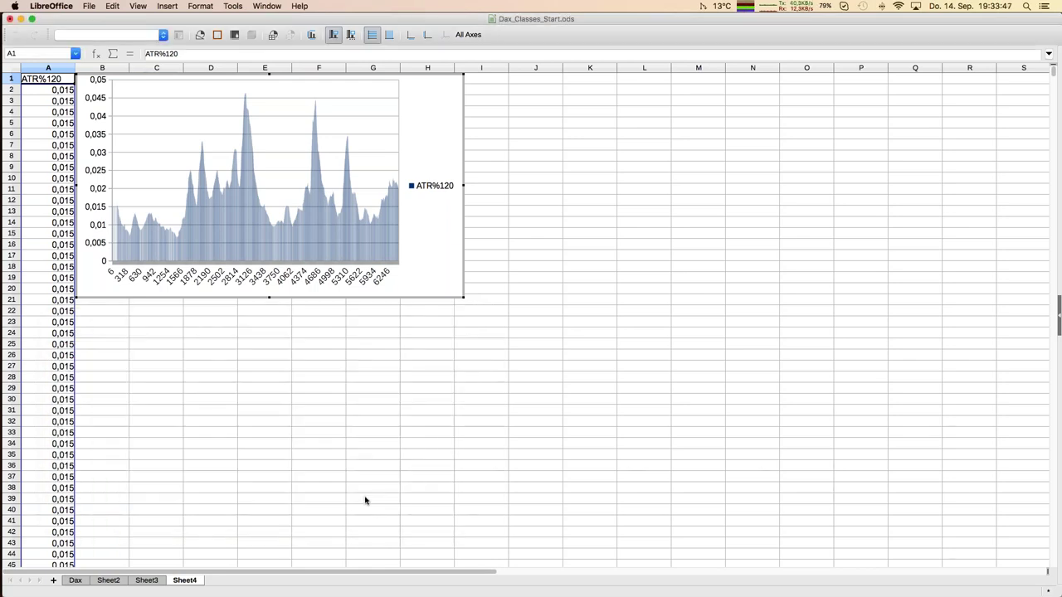
{"action": "left_click", "coordinate": [314, 462]}
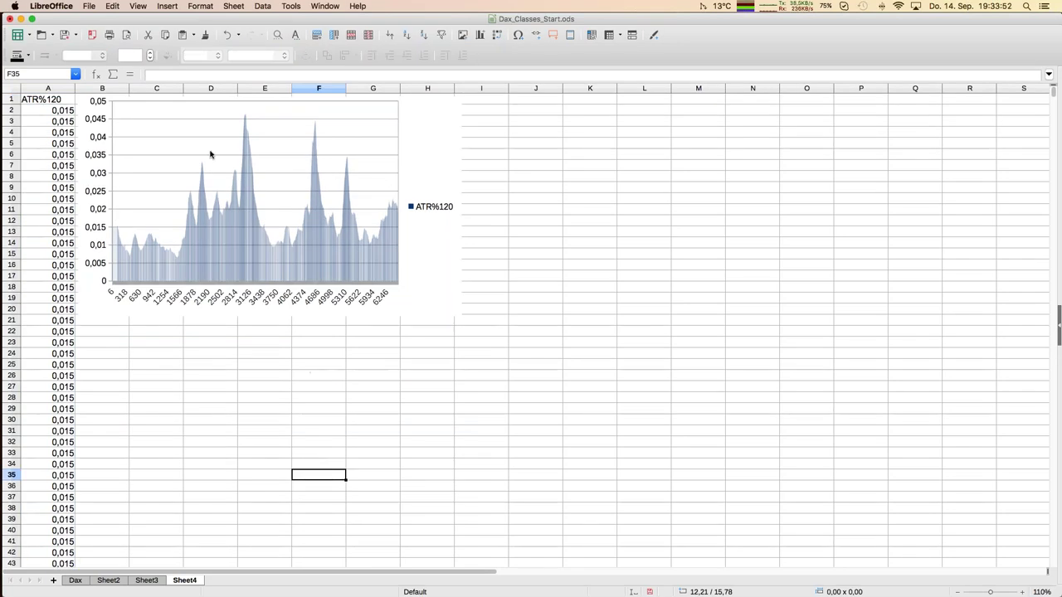
{"action": "left_click", "coordinate": [58, 90]}
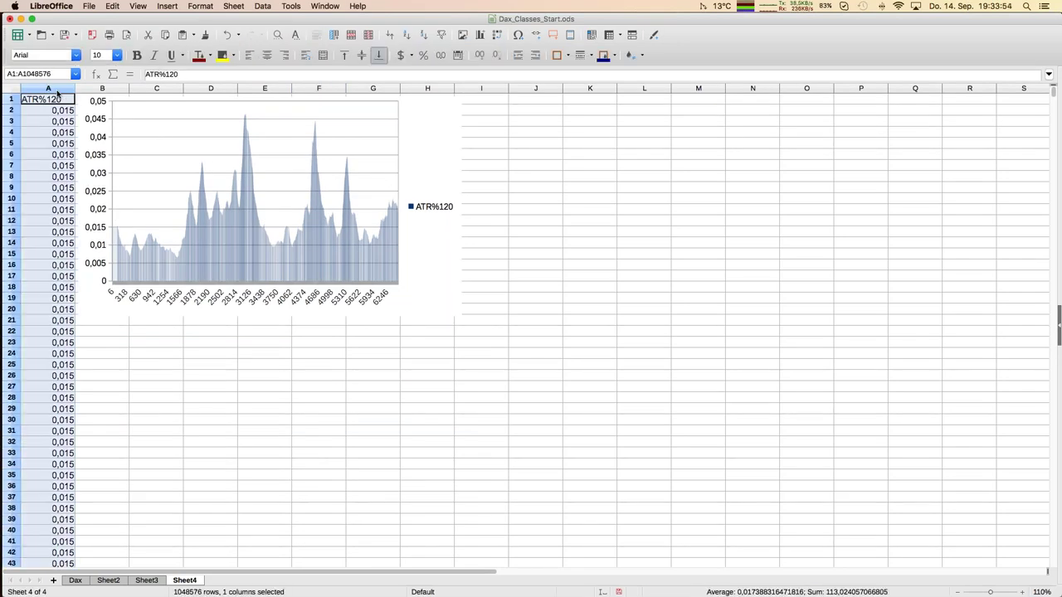
- Sort column A ascending with Sort Key 1 set to ATR%120
{"action": "left_click", "coordinate": [262, 7]}
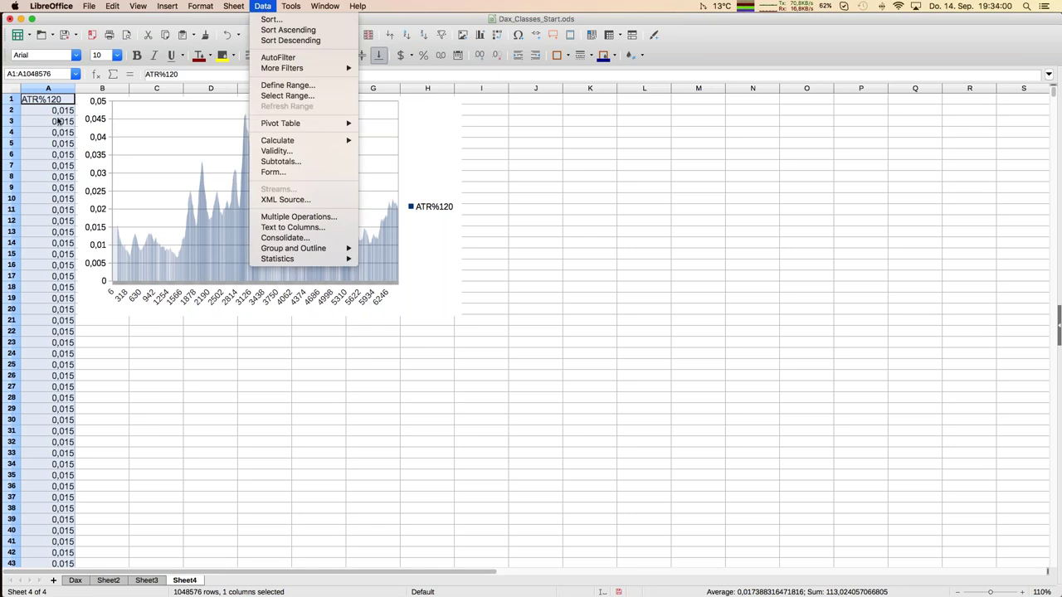
{"action": "left_click", "coordinate": [272, 19]}
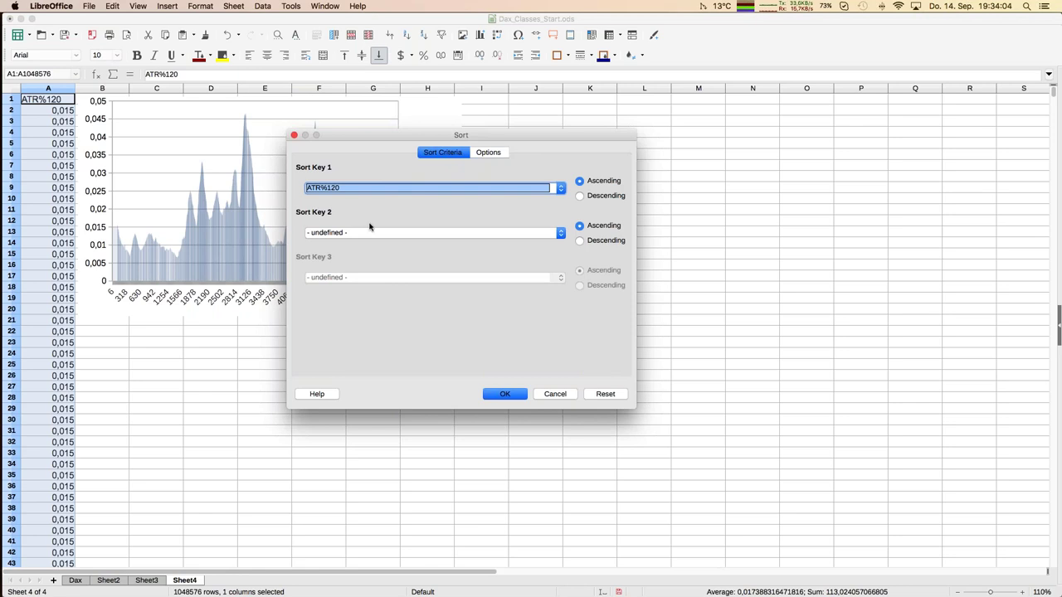
{"action": "left_click", "coordinate": [509, 394]}
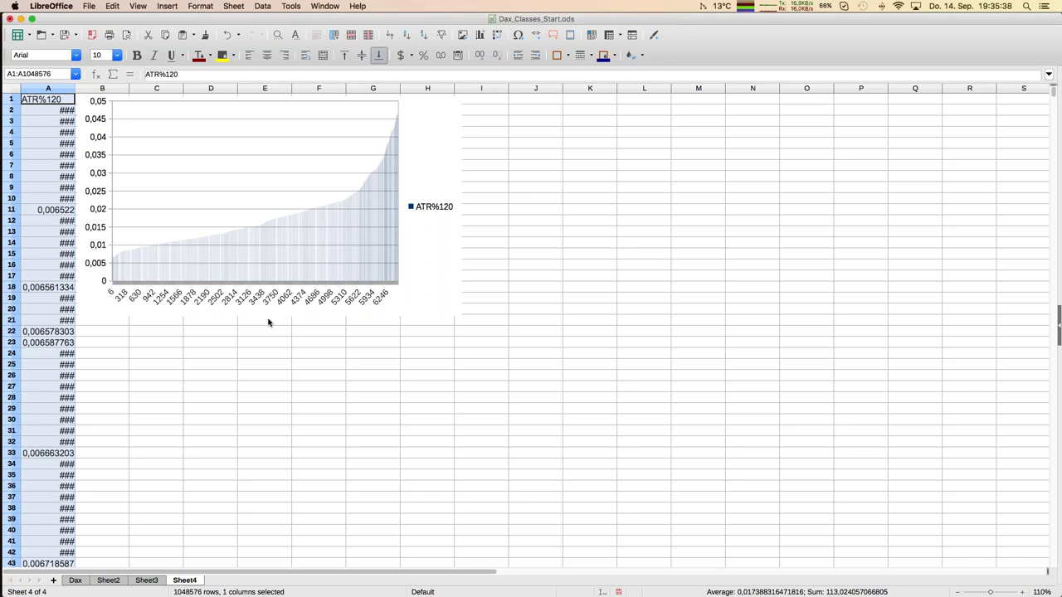
- Bring Dax_Classes.ods forward and check the Limit_1 and Limit_2 formulas in Sheet2 L1:L2
{"action": "left_click", "coordinate": [322, 6]}
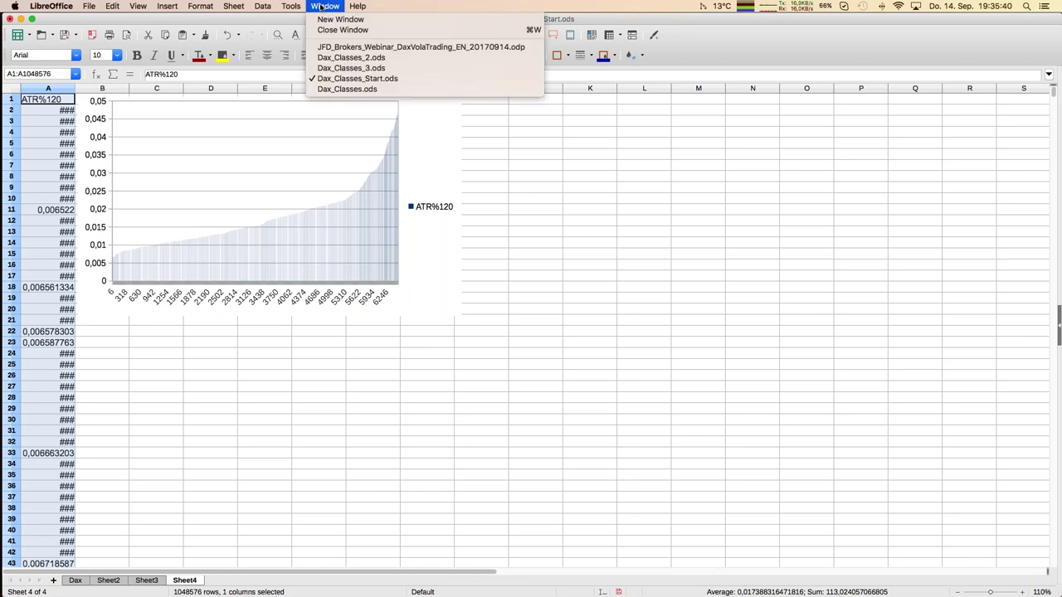
{"action": "left_click", "coordinate": [355, 89]}
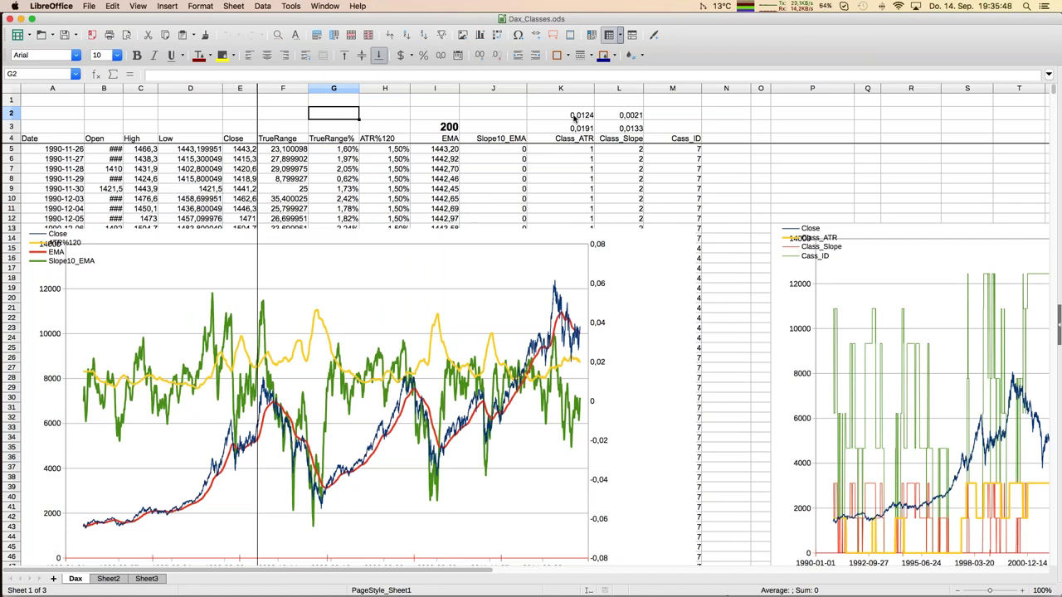
{"action": "left_click", "coordinate": [115, 581]}
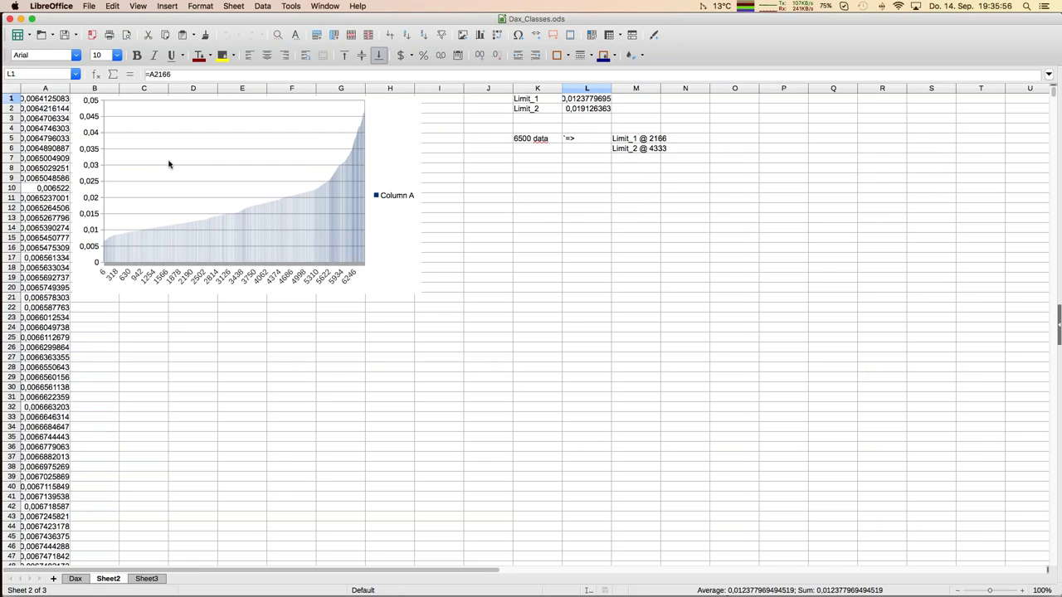
{"action": "left_click", "coordinate": [592, 102]}
{"action": "left_click", "coordinate": [593, 110]}
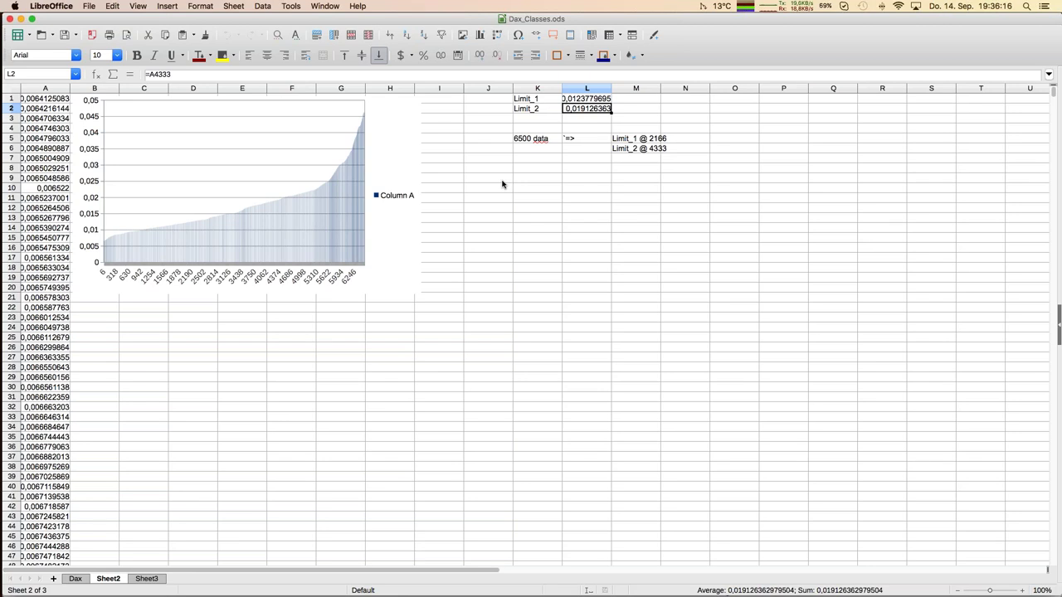
{"action": "left_click", "coordinate": [75, 579]}
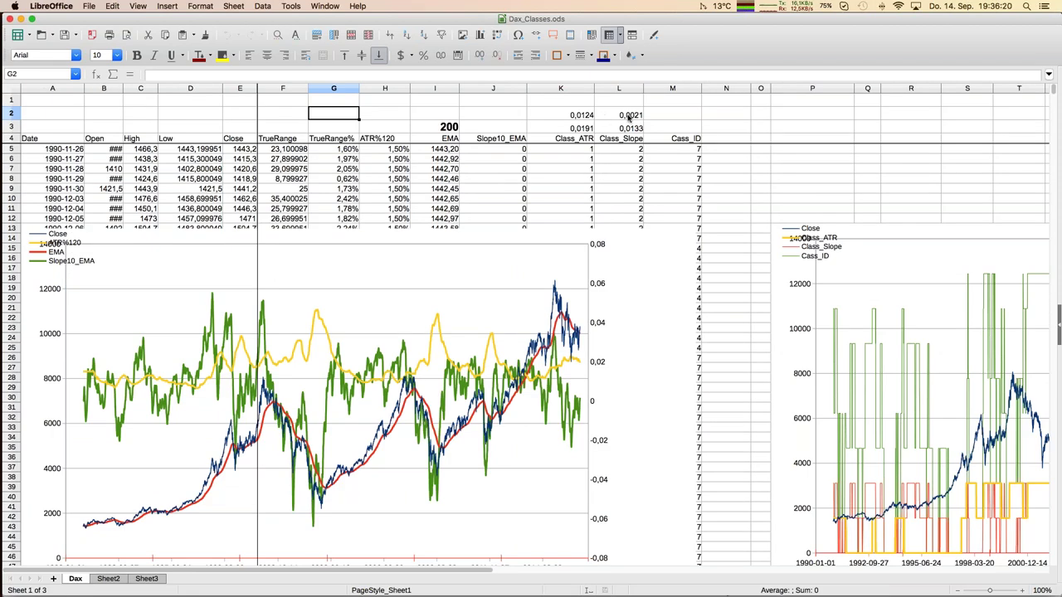
{"action": "left_click", "coordinate": [146, 578]}
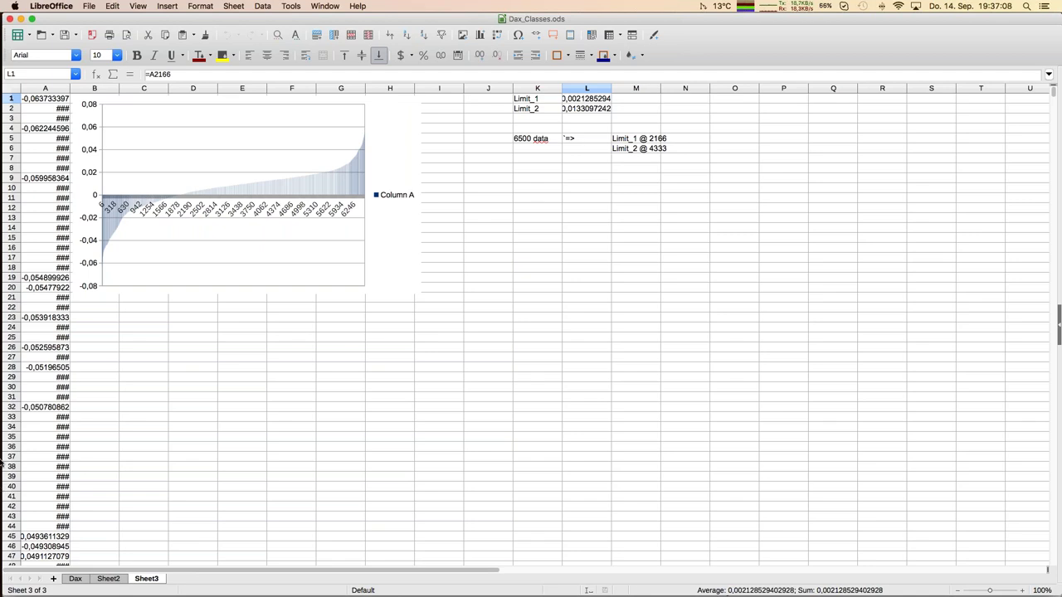
{"action": "left_click", "coordinate": [81, 580]}
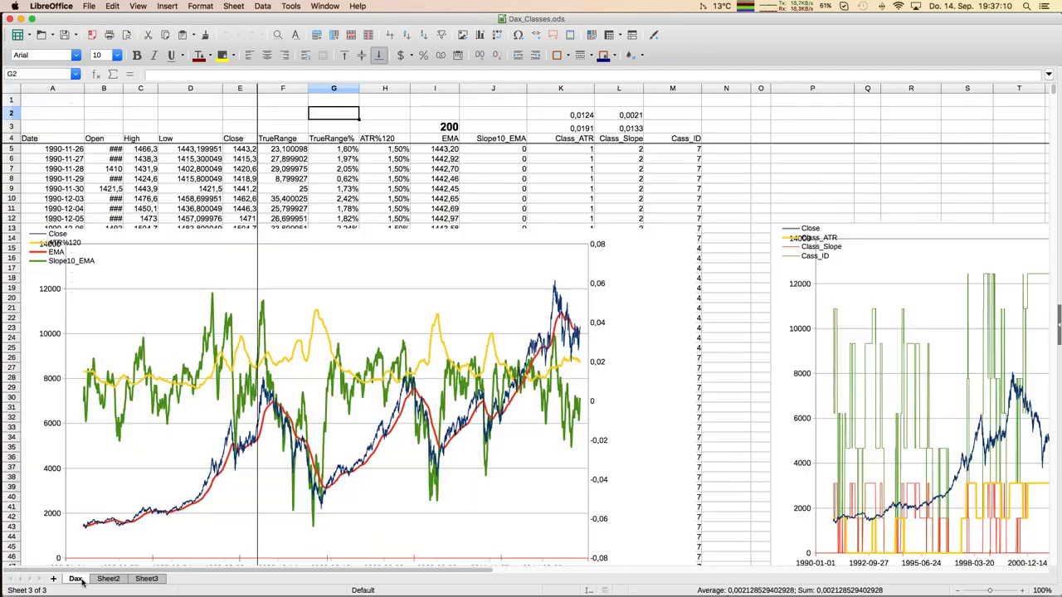
- Check the Class_ATR formulas from K6 down to row 269, and autofit Slope10_EMA column J
{"action": "left_click", "coordinate": [578, 160]}
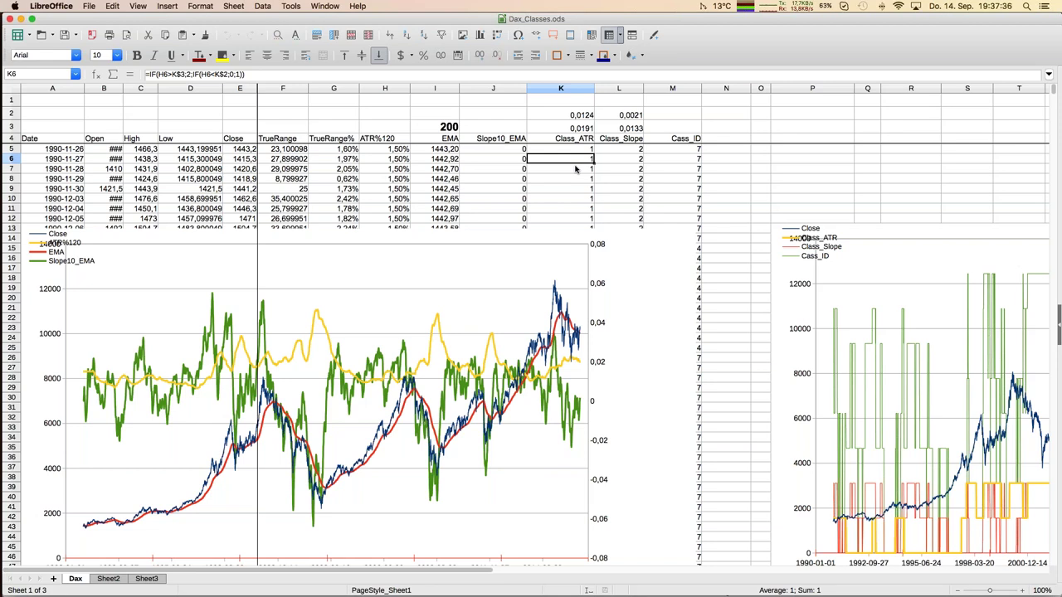
{"action": "key", "text": "Page_Down"}
{"action": "key", "text": "Page_Down"}
{"action": "key", "text": "Page_Down"}
{"action": "key", "text": "Page_Down"}
{"action": "key", "text": "Page_Down"}
{"action": "key", "text": "Page_Down"}
{"action": "key", "text": "Down"}
{"action": "key", "text": "Down"}
{"action": "left_click", "coordinate": [496, 89]}
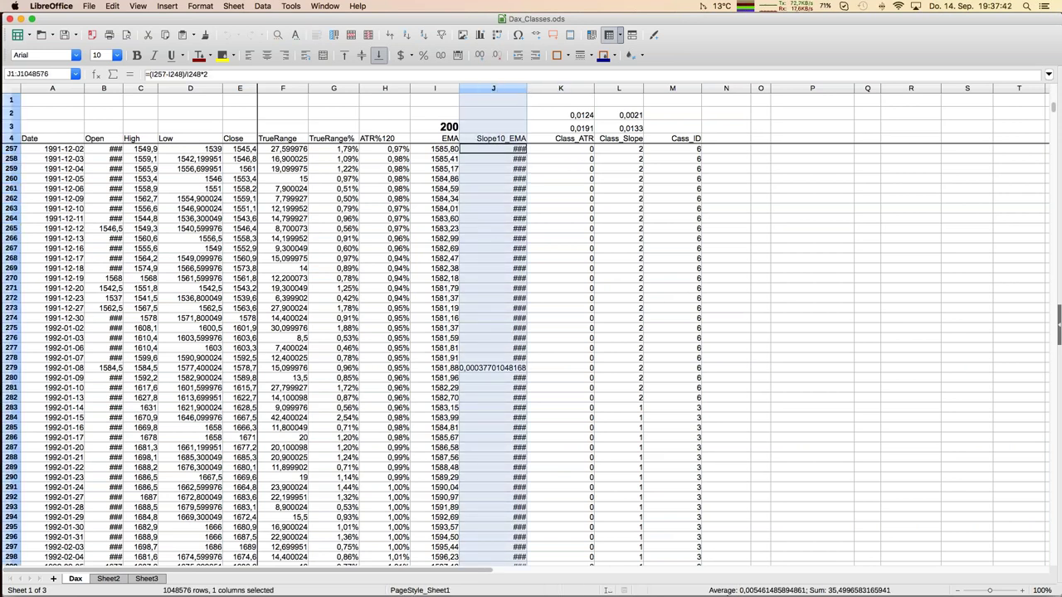
{"action": "double_click", "coordinate": [526, 89]}
{"action": "left_click", "coordinate": [567, 269]}
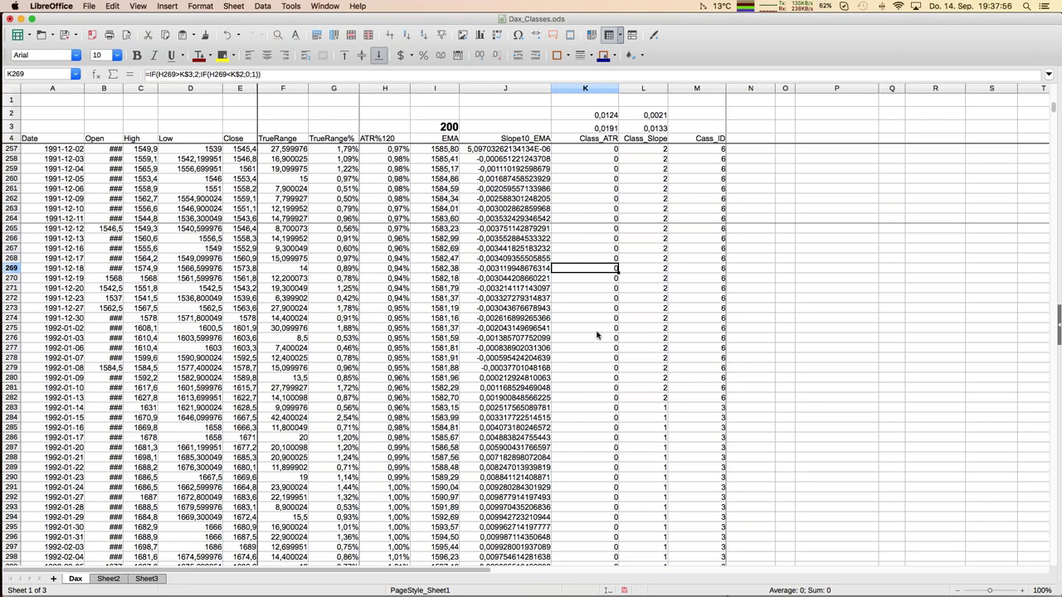
- Inspect the Class_Slope and Cass_ID (=K516+L516*3) formulas, then switch to Dax_Classes_2.ods
{"action": "key", "text": "Page_Down"}
{"action": "key", "text": "Page_Down"}
{"action": "key", "text": "Page_Down"}
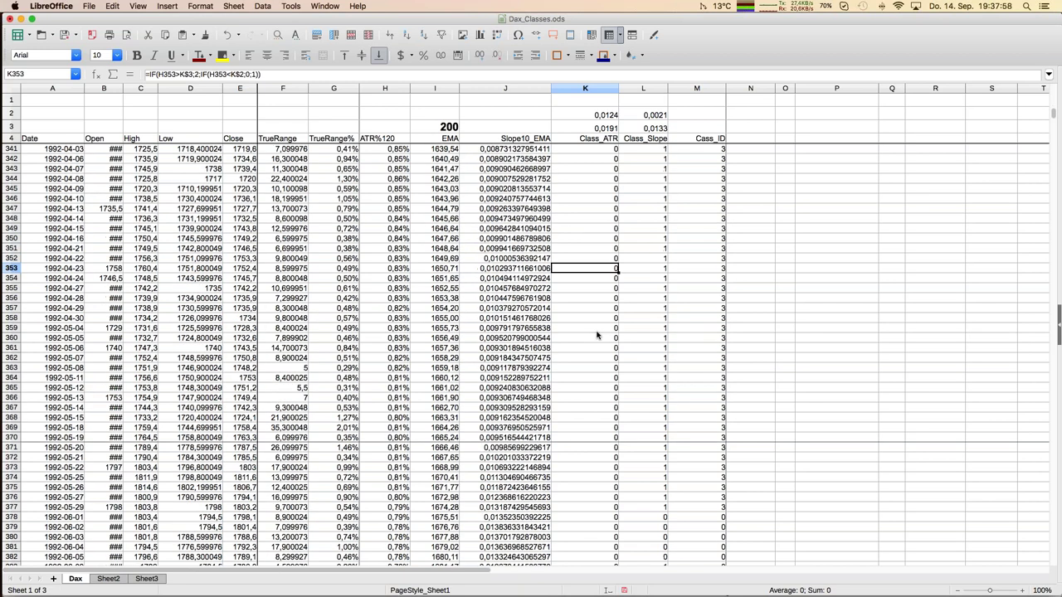
{"action": "key", "text": "Page_Down"}
{"action": "key", "text": "Page_Down"}
{"action": "key", "text": "Page_Down"}
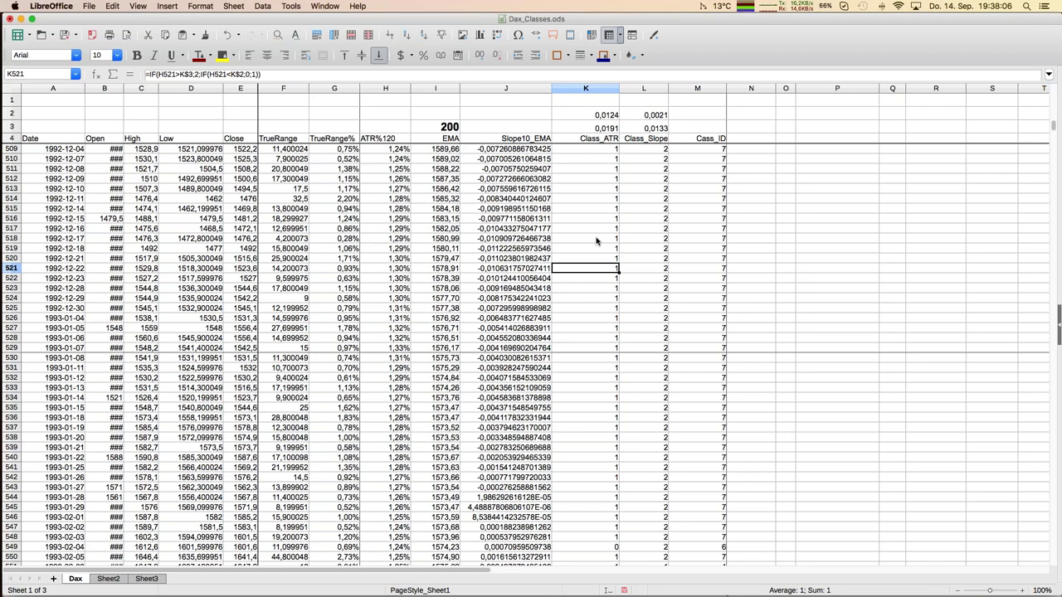
{"action": "left_click", "coordinate": [648, 251]}
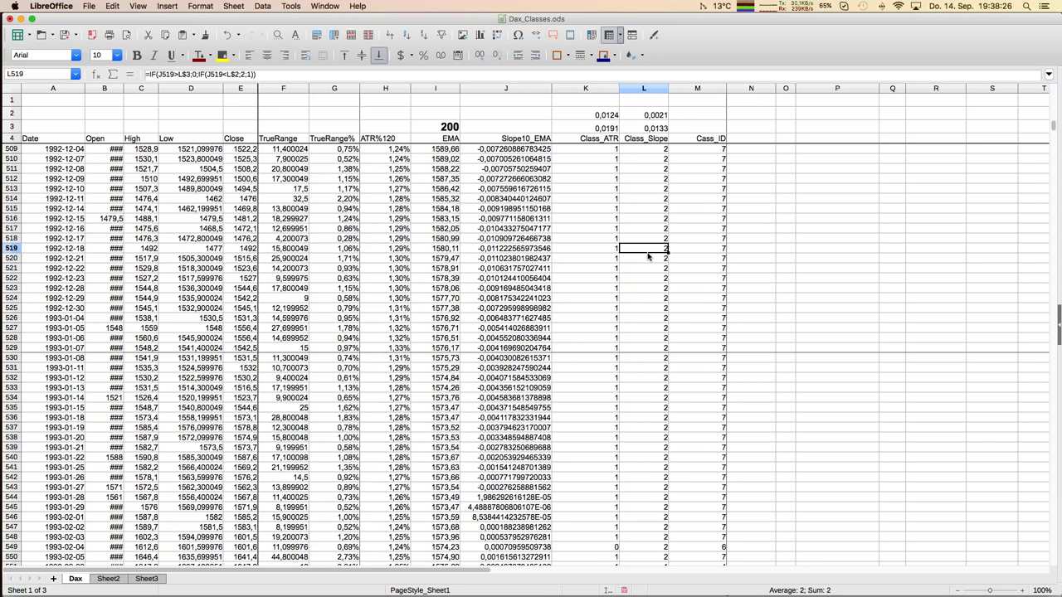
{"action": "key", "text": "Right"}
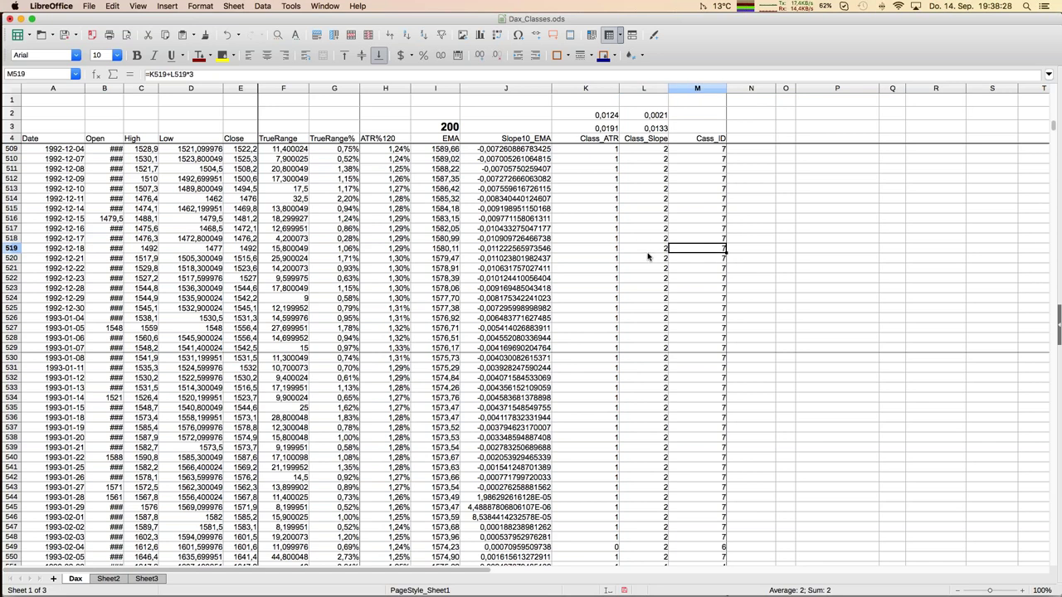
{"action": "left_click", "coordinate": [707, 140]}
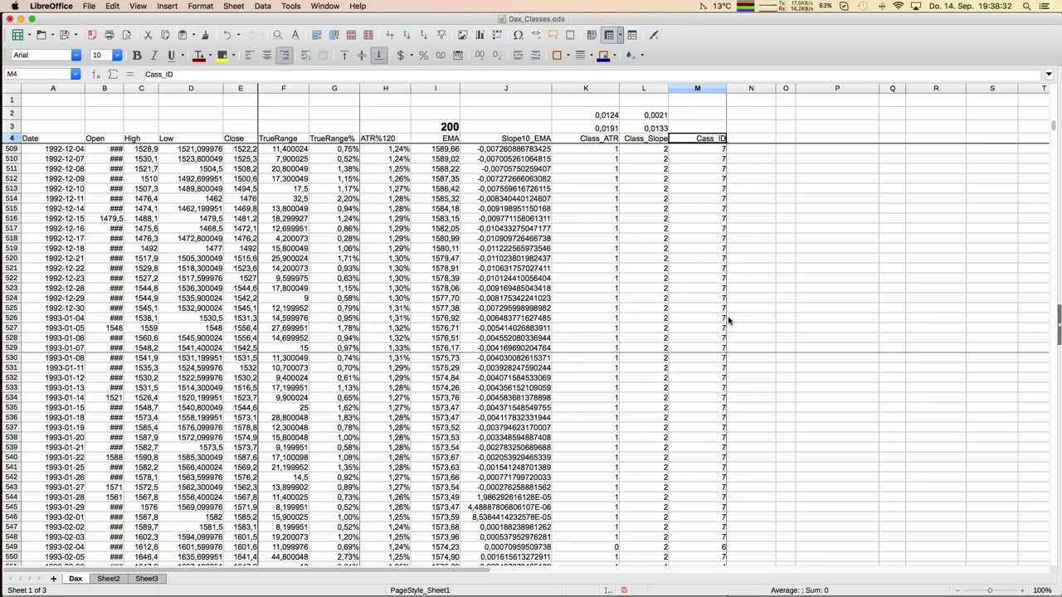
{"action": "left_click", "coordinate": [702, 220]}
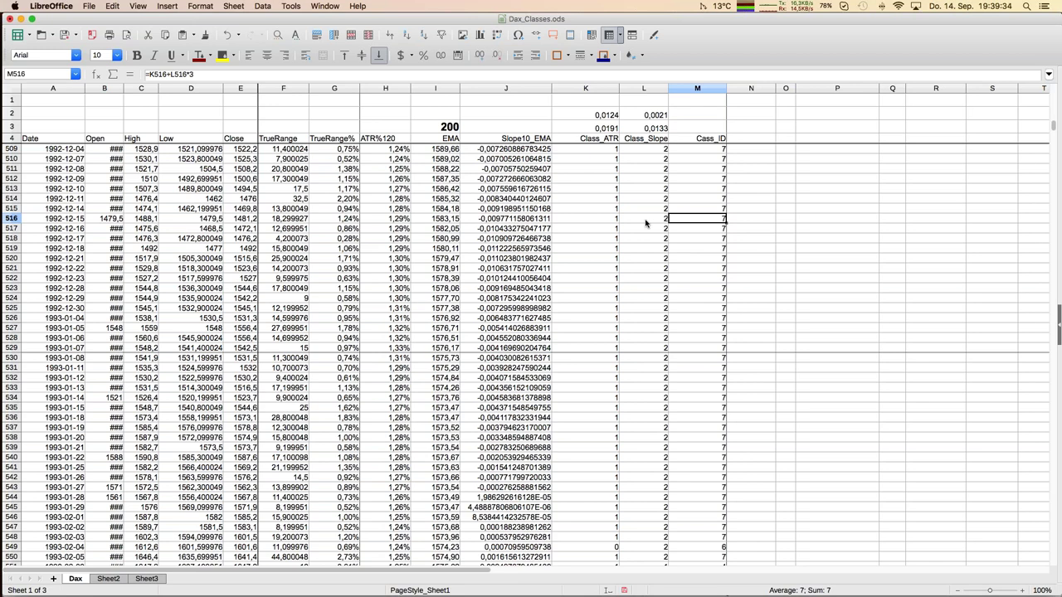
{"action": "key", "text": "super+Up"}
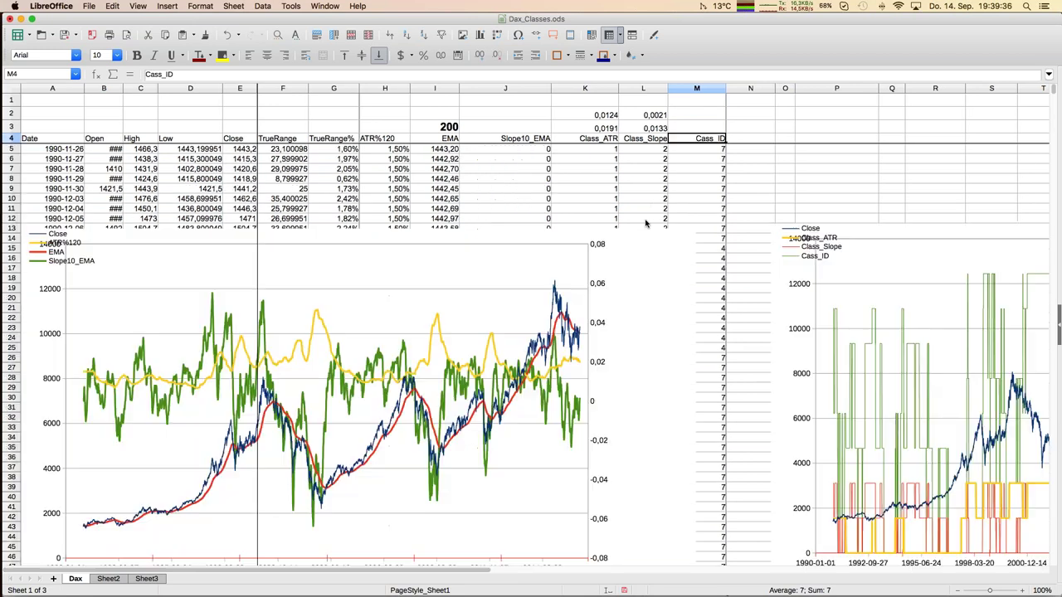
{"action": "left_click", "coordinate": [323, 7]}
{"action": "left_click", "coordinate": [338, 58]}
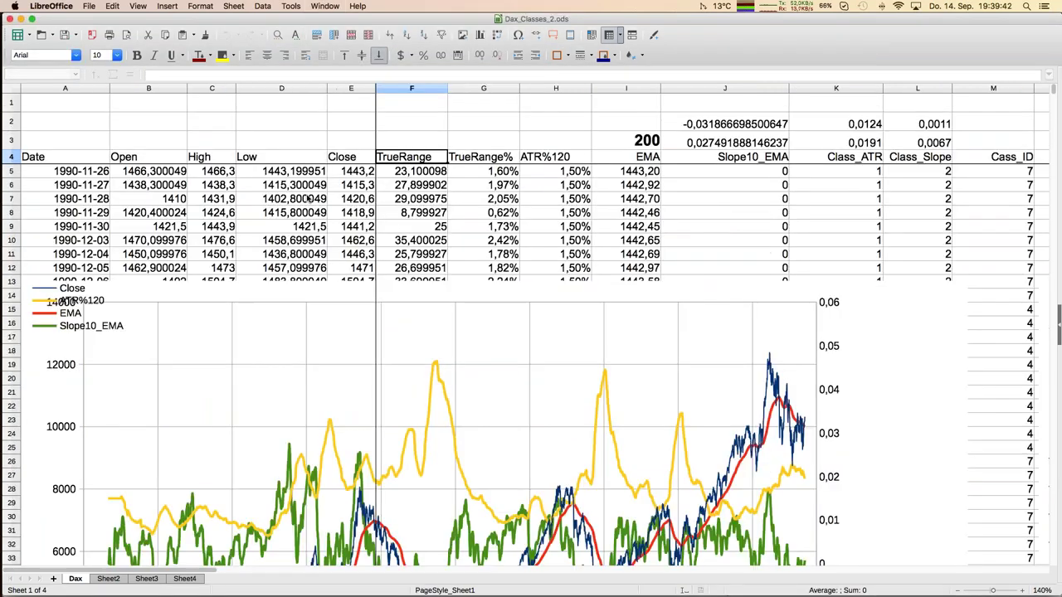
- Inspect cell D8 and row 8, zoom out to 120%, and move right toward the class columns Q–Y
{"action": "left_click", "coordinate": [289, 212]}
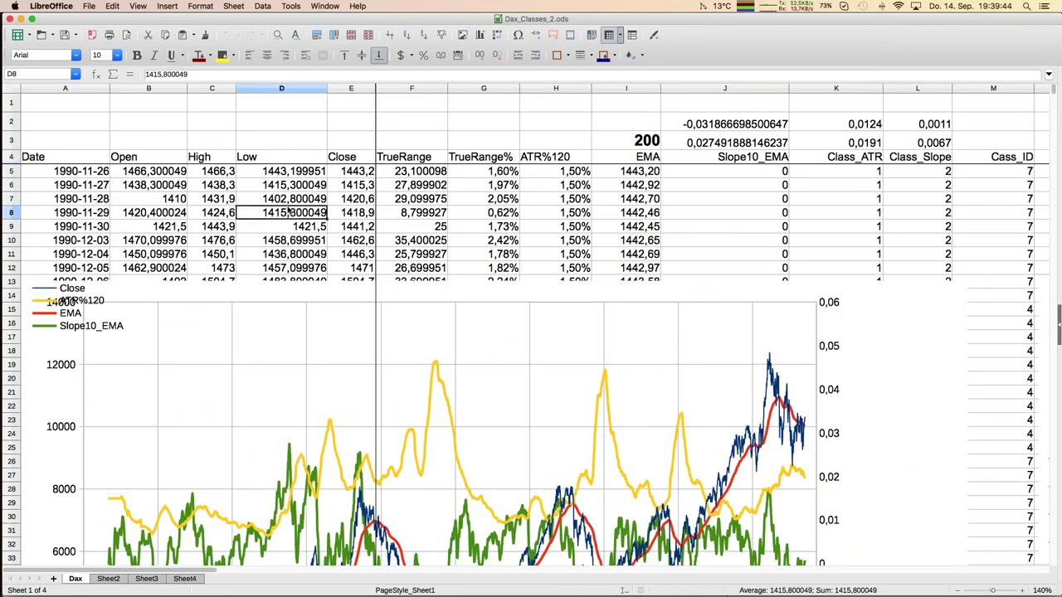
{"action": "key", "text": "Right"}
{"action": "key", "text": "Right"}
{"action": "key", "text": "Right"}
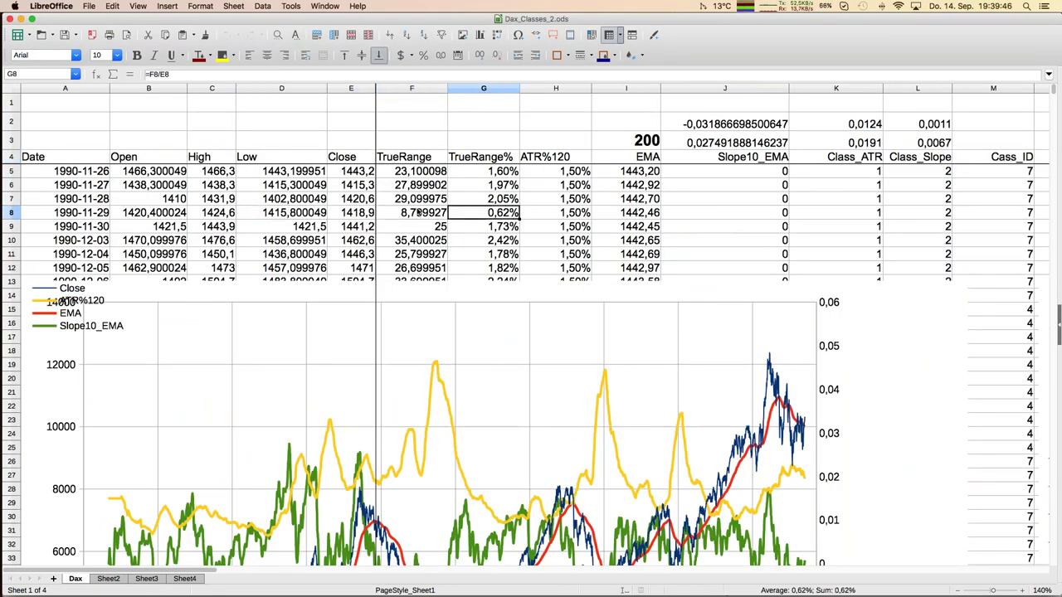
{"action": "left_click", "coordinate": [961, 591]}
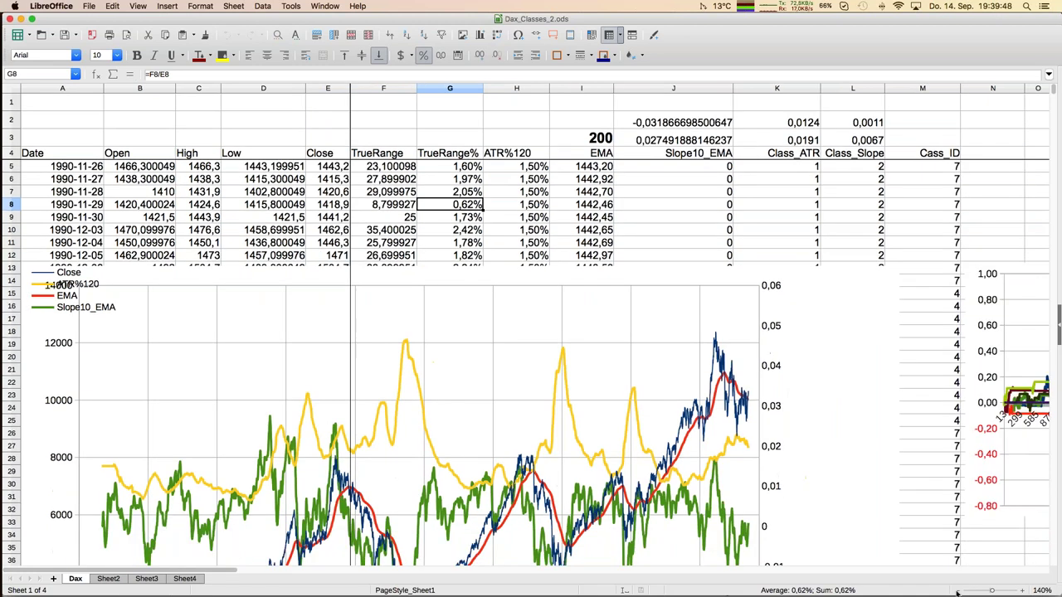
{"action": "left_click", "coordinate": [961, 591]}
{"action": "left_click", "coordinate": [509, 234]}
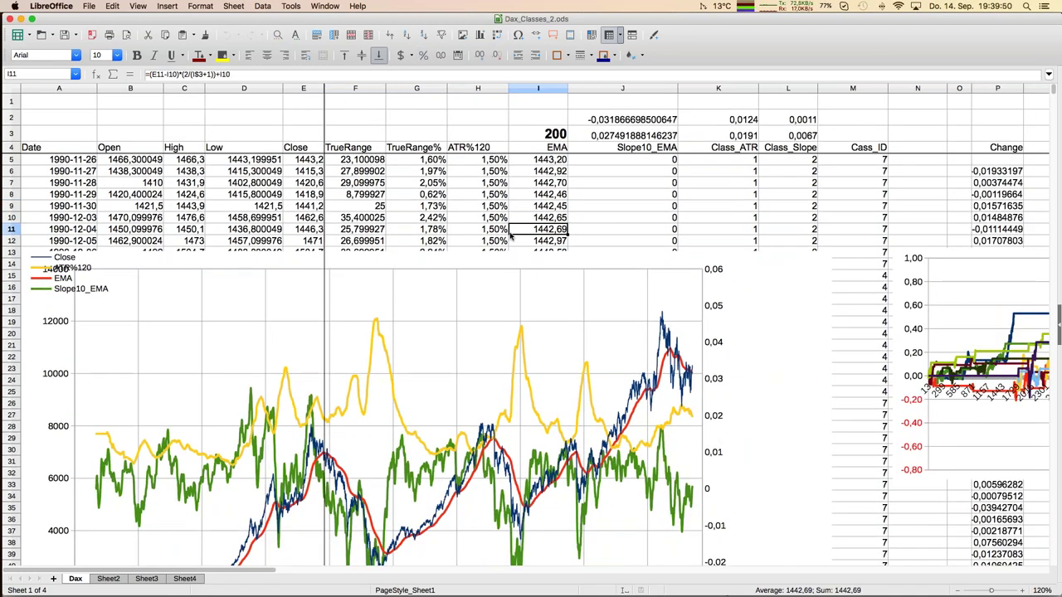
{"action": "key", "text": "Right"}
{"action": "key", "text": "Right"}
{"action": "key", "text": "Right"}
{"action": "key", "text": "Right"}
{"action": "key", "text": "Right"}
{"action": "key", "text": "Right"}
{"action": "key", "text": "Right"}
{"action": "key", "text": "Right"}
{"action": "key", "text": "Right"}
{"action": "key", "text": "Right"}
{"action": "key", "text": "Right"}
{"action": "key", "text": "Right"}
{"action": "key", "text": "Right"}
{"action": "key", "text": "Right"}
{"action": "key", "text": "Right"}
{"action": "key", "text": "Right"}
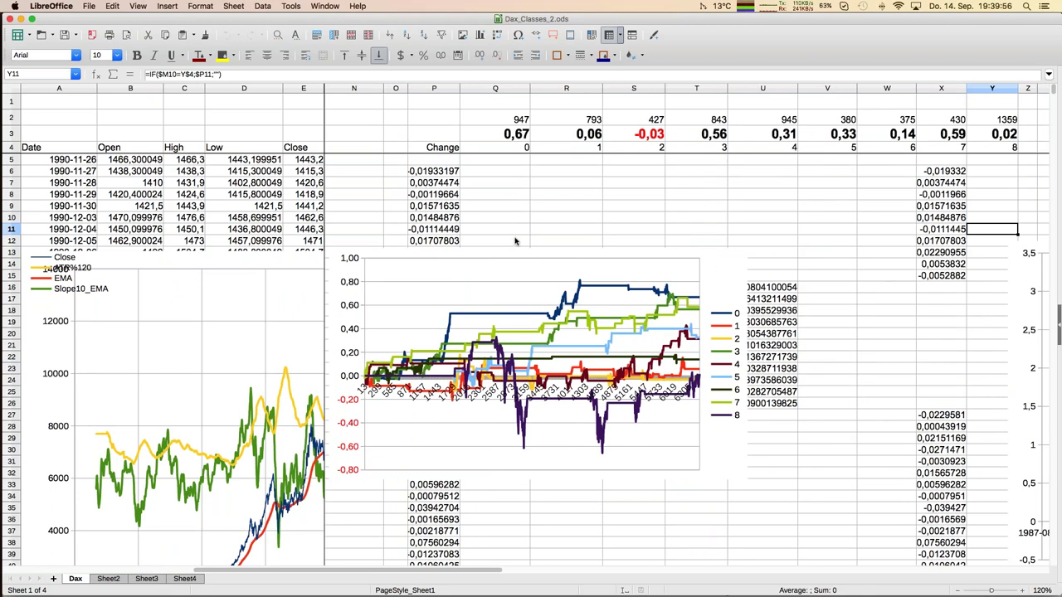
{"action": "left_click", "coordinate": [772, 311]}
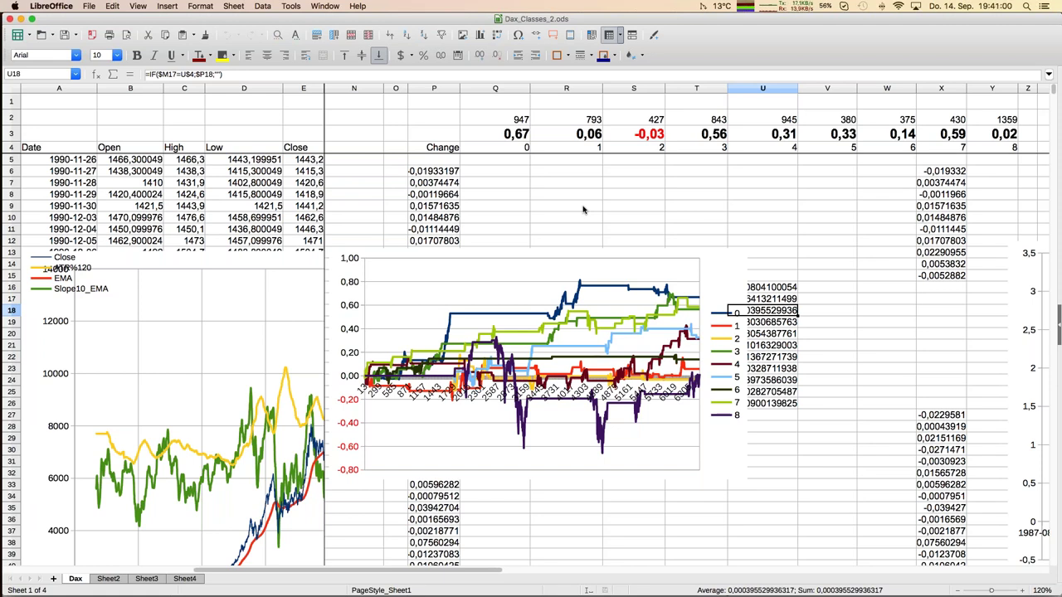
{"action": "scroll", "coordinate": [605, 221], "scroll_direction": "right", "scroll_amount": 5}
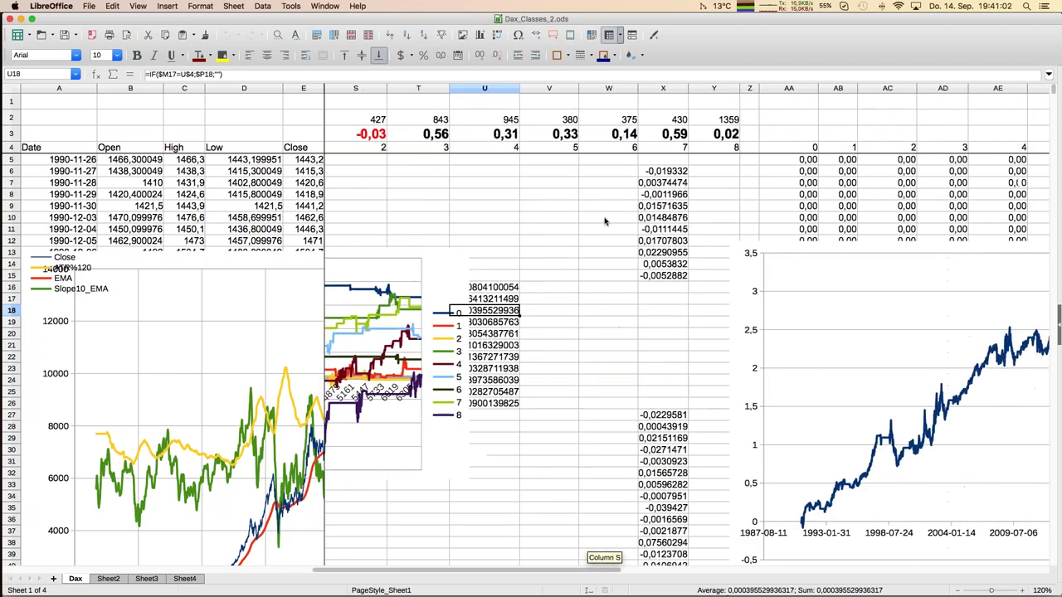
{"action": "scroll", "coordinate": [604, 222], "scroll_direction": "left", "scroll_amount": 4}
{"action": "scroll", "coordinate": [604, 221], "scroll_direction": "left", "scroll_amount": 1}
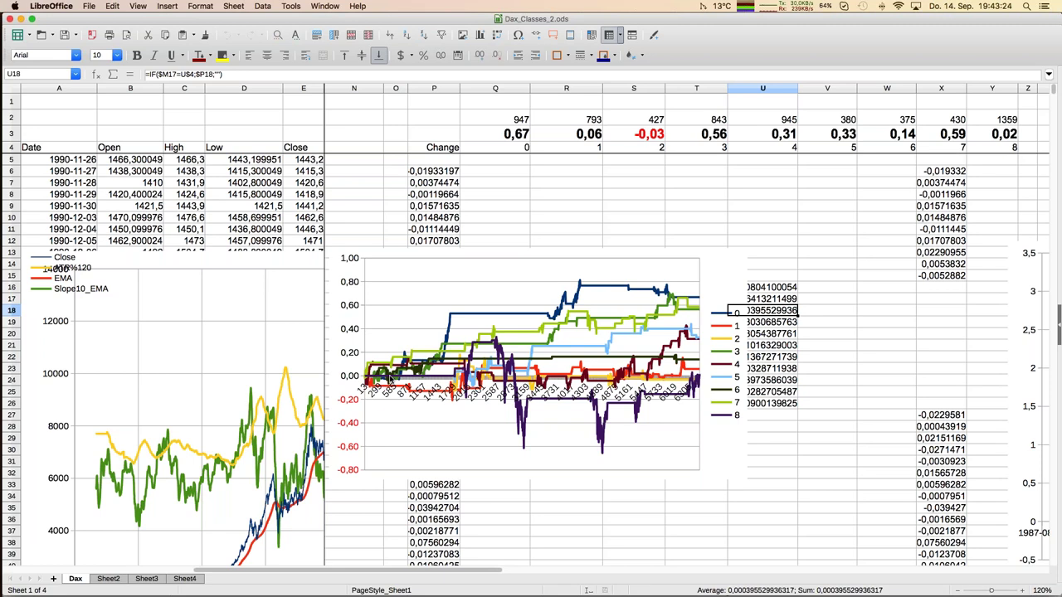
- Move along row 18 through the cumulative class formulas toward Sum_Selection
{"action": "key", "text": "Right"}
{"action": "key", "text": "Right"}
{"action": "key", "text": "Right"}
{"action": "key", "text": "Right"}
{"action": "key", "text": "Right"}
{"action": "key", "text": "Right"}
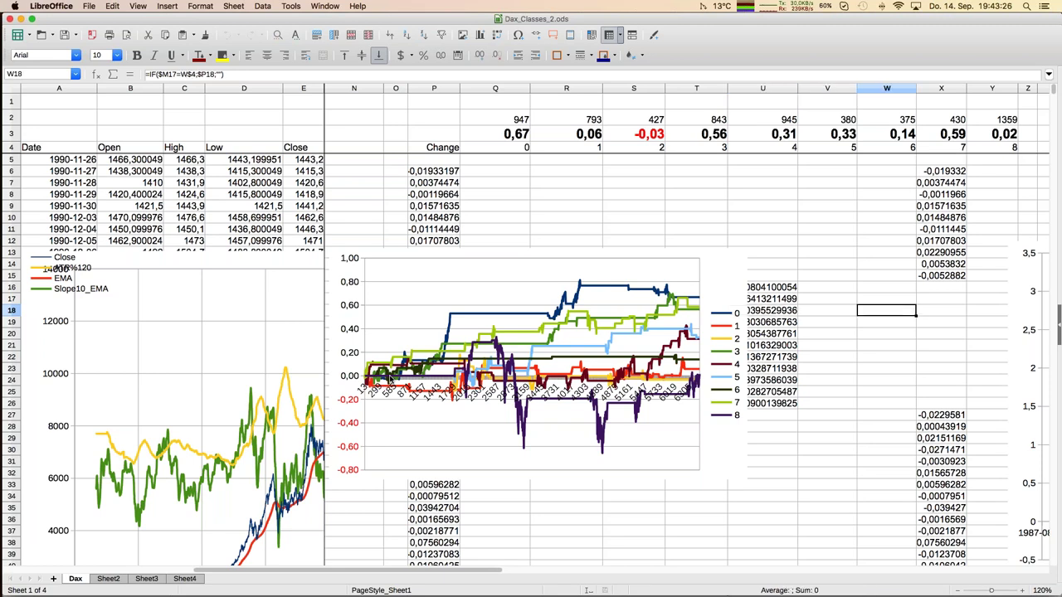
{"action": "key", "text": "Right"}
{"action": "key", "text": "Right"}
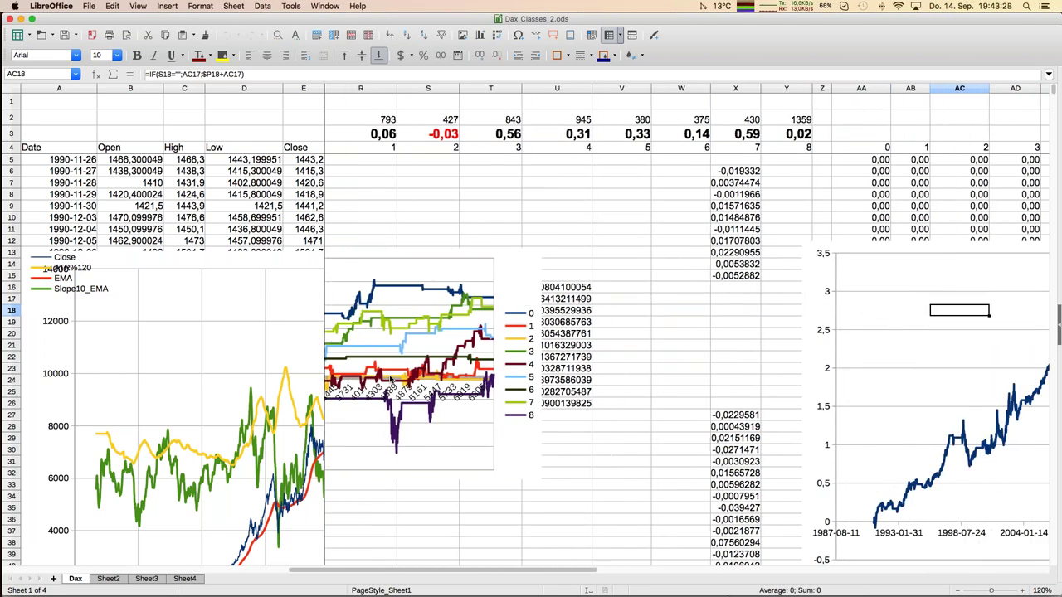
{"action": "key", "text": "Right"}
{"action": "key", "text": "Right"}
{"action": "key", "text": "Right"}
{"action": "key", "text": "Right"}
{"action": "key", "text": "Right"}
{"action": "key", "text": "Right"}
{"action": "key", "text": "Right"}
{"action": "key", "text": "Right"}
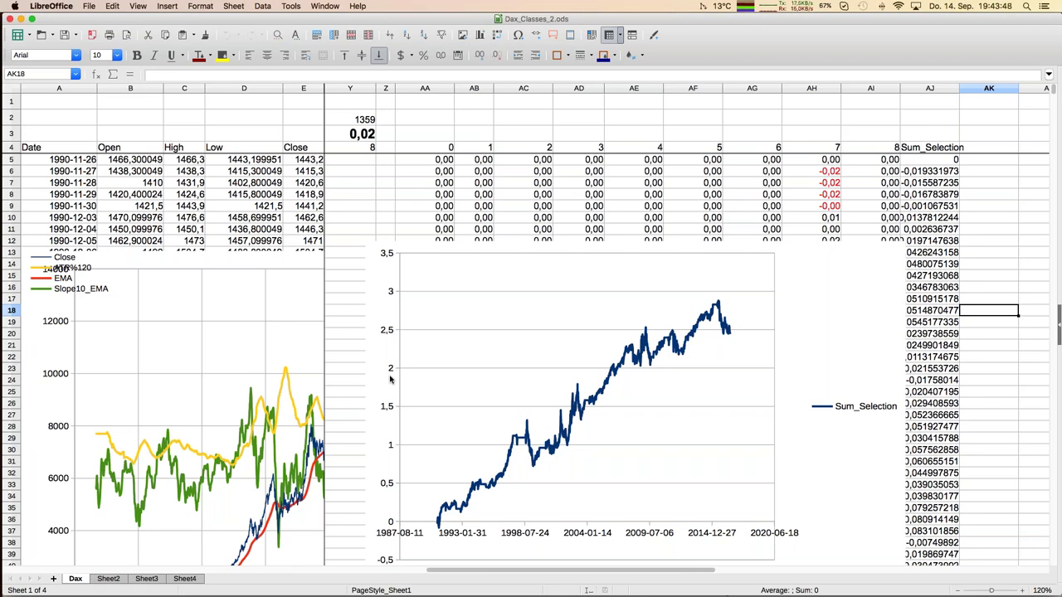
- View Sheet4's class long/short matrix at 160% zoom, then go back to the Dax sheet
{"action": "left_click", "coordinate": [185, 580]}
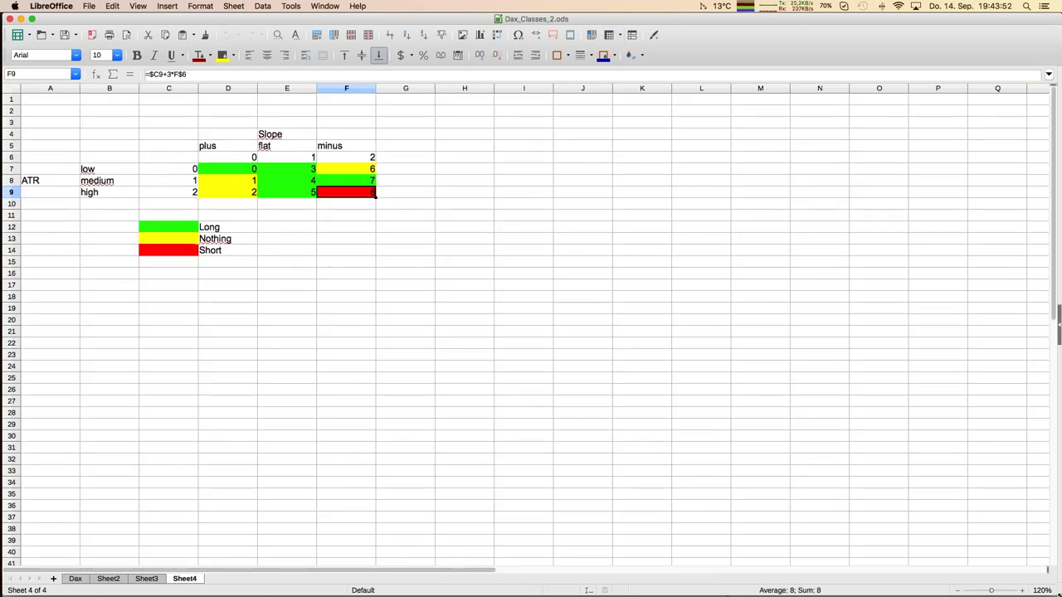
{"action": "left_click", "coordinate": [1022, 590]}
{"action": "left_click", "coordinate": [1022, 591]}
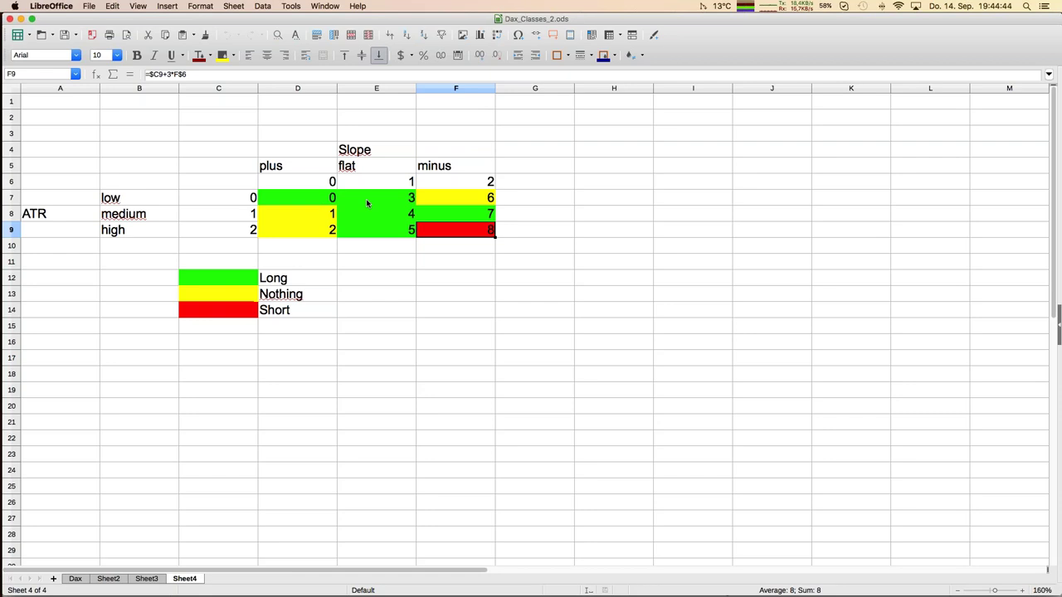
{"action": "left_click", "coordinate": [77, 579]}
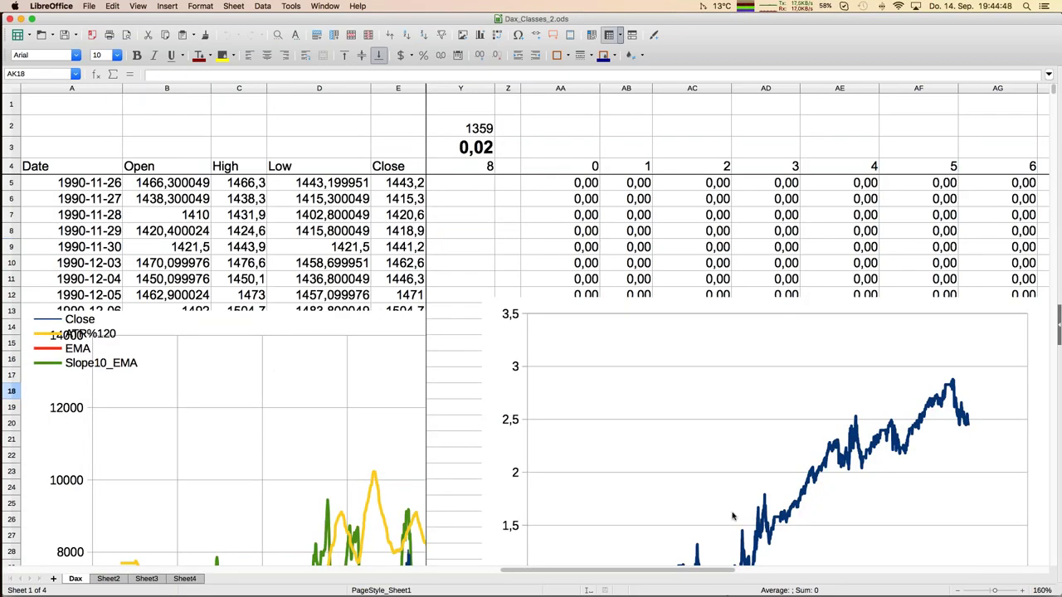
{"action": "left_click", "coordinate": [957, 591]}
{"action": "left_click", "coordinate": [957, 590]}
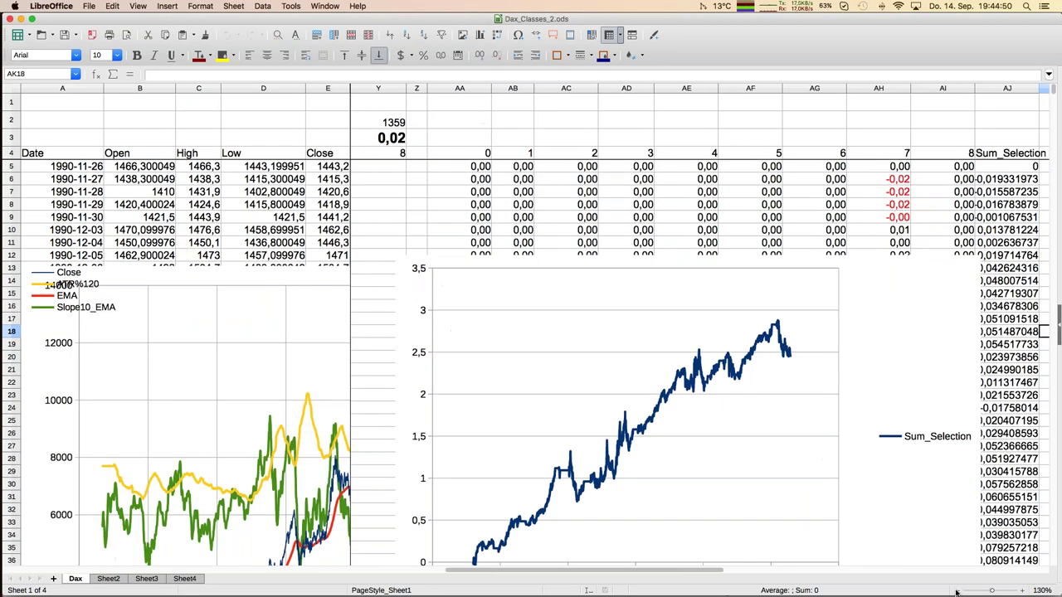
{"action": "left_click", "coordinate": [958, 591]}
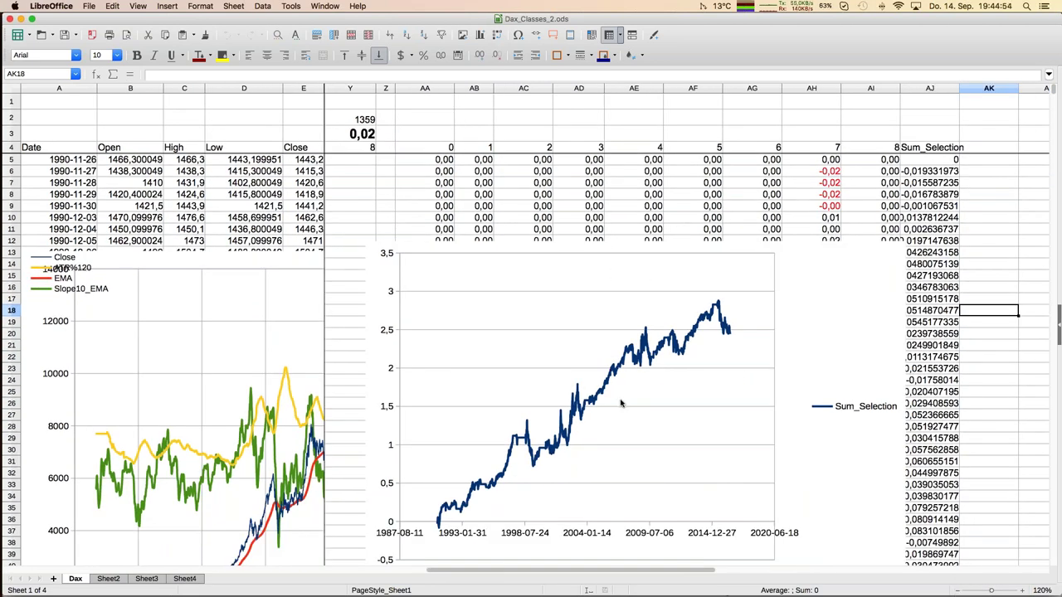
{"action": "left_click", "coordinate": [203, 184]}
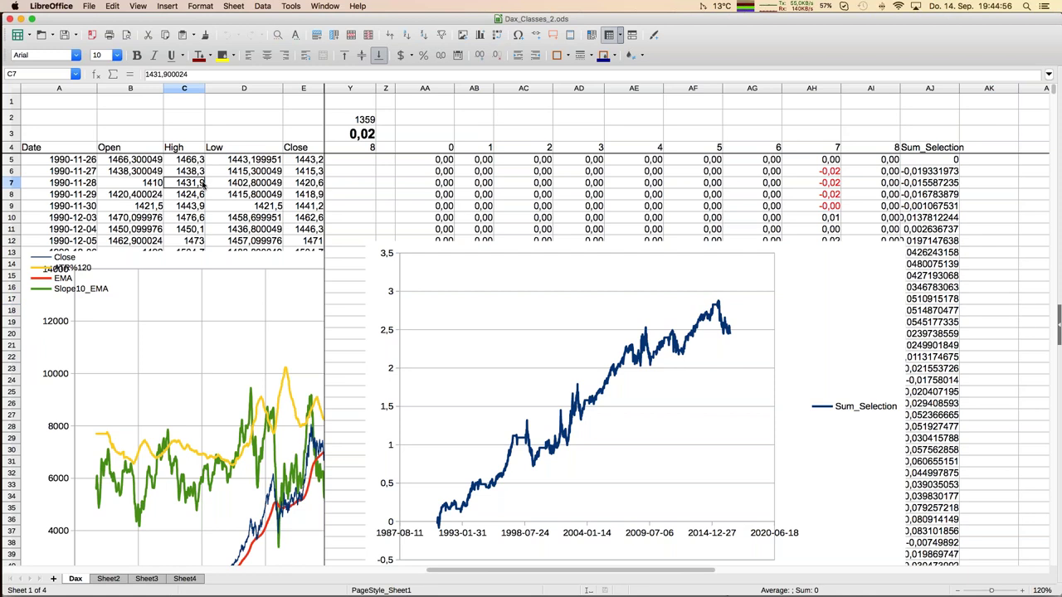
{"action": "key", "text": "Left"}
{"action": "key", "text": "Left"}
{"action": "key", "text": "Right"}
{"action": "key", "text": "Right"}
{"action": "key", "text": "Right"}
{"action": "key", "text": "Right"}
{"action": "key", "text": "Right"}
{"action": "key", "text": "Right"}
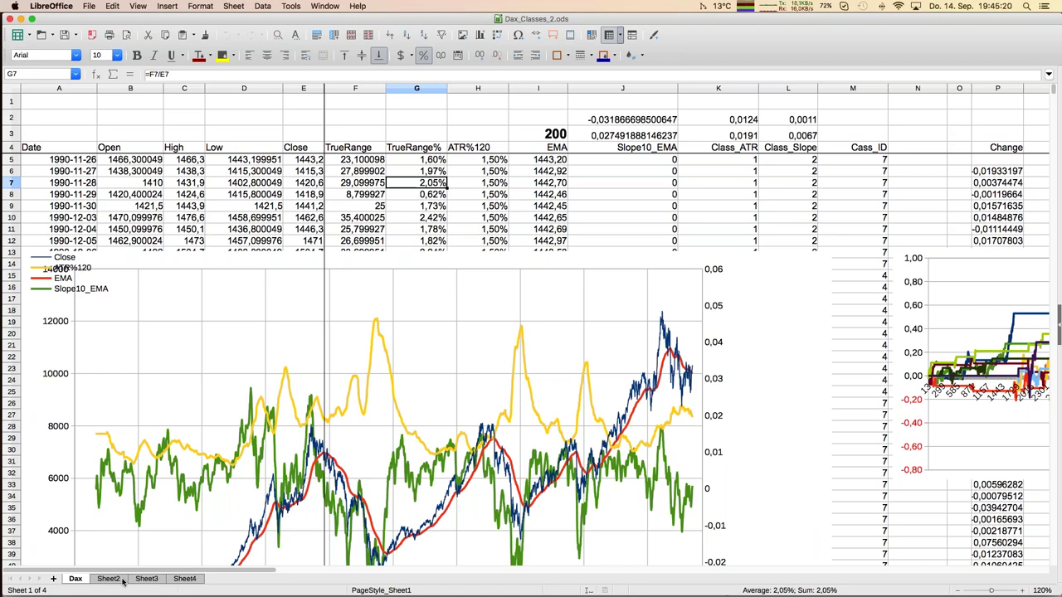
{"action": "left_click", "coordinate": [324, 6]}
- Bring Dax_Classes_3.ods forward and move from K7 across row 7 to inspect cell AA7's formula
{"action": "left_click", "coordinate": [334, 69]}
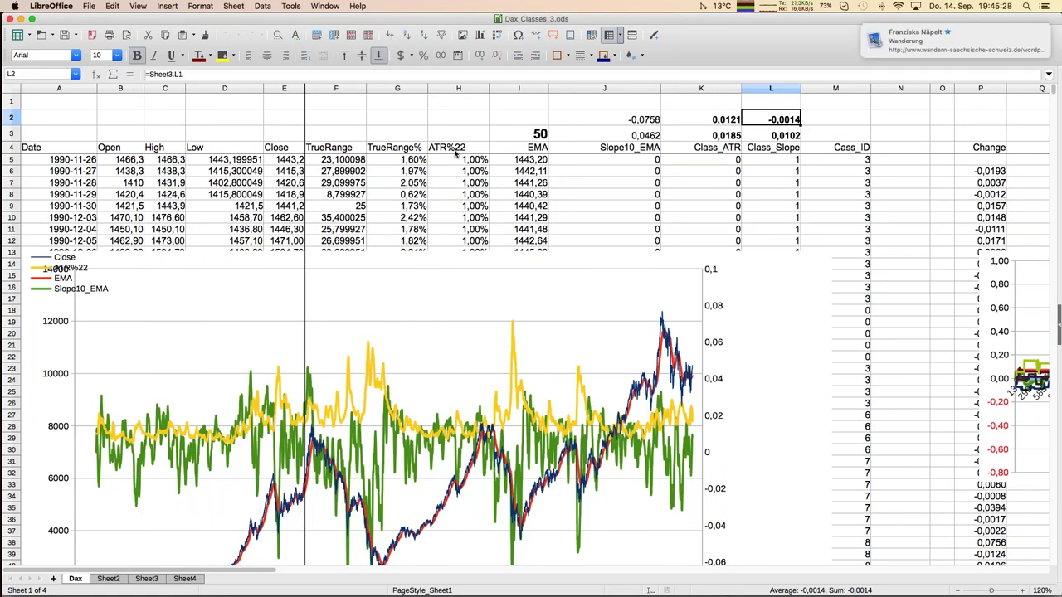
{"action": "left_click", "coordinate": [943, 43]}
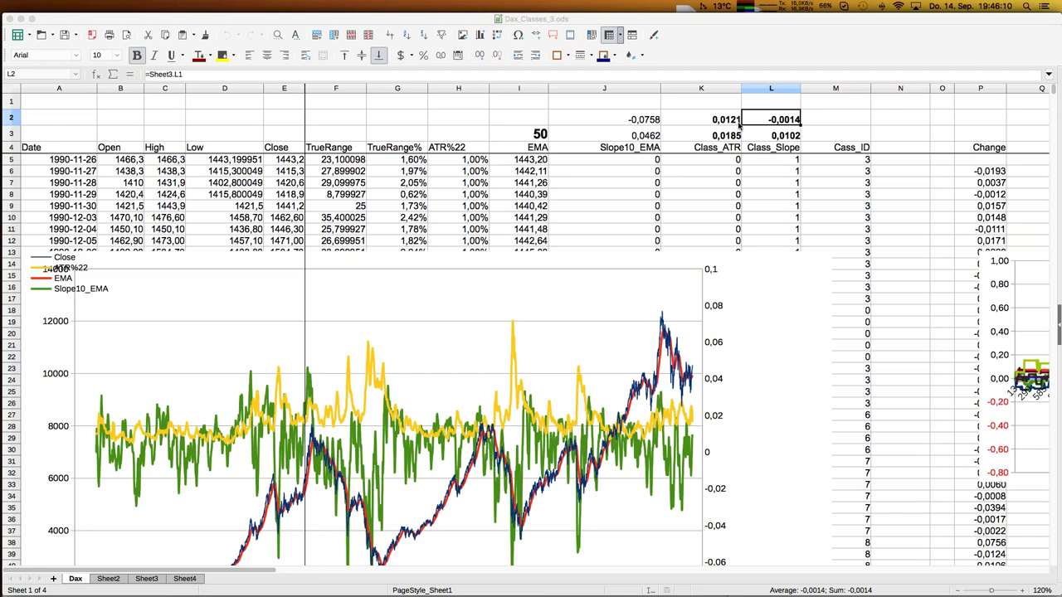
{"action": "left_click", "coordinate": [677, 180]}
{"action": "key", "text": "Right"}
{"action": "key", "text": "Right"}
{"action": "key", "text": "Right"}
{"action": "key", "text": "Right"}
{"action": "key", "text": "Right"}
{"action": "key", "text": "Right"}
{"action": "key", "text": "Right"}
{"action": "key", "text": "Right"}
{"action": "key", "text": "Right"}
{"action": "key", "text": "Right"}
{"action": "key", "text": "Right"}
{"action": "key", "text": "Right"}
{"action": "key", "text": "Right"}
{"action": "key", "text": "Right"}
{"action": "key", "text": "Right"}
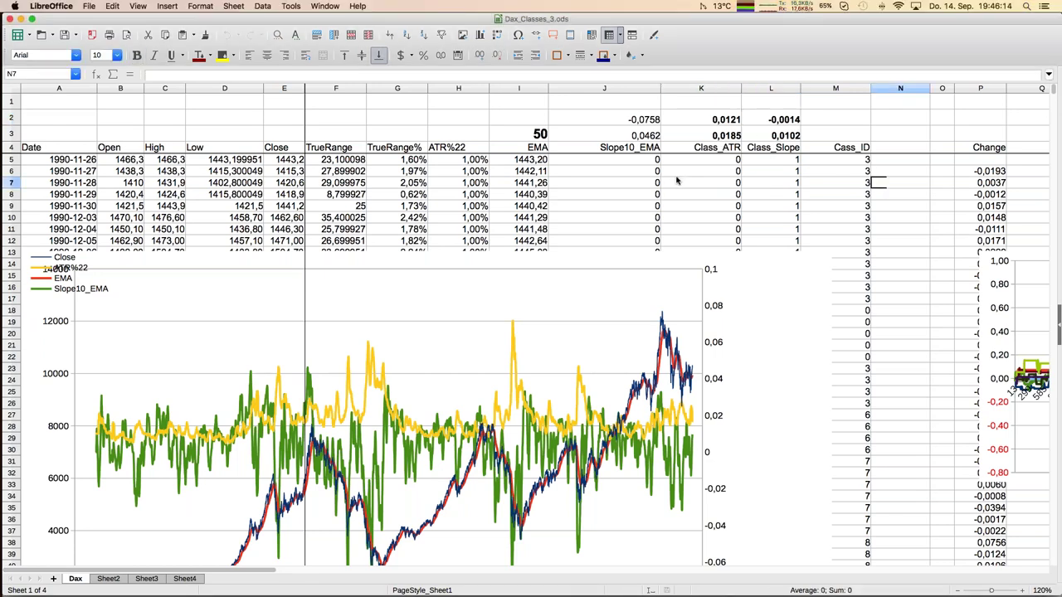
{"action": "key", "text": "Right"}
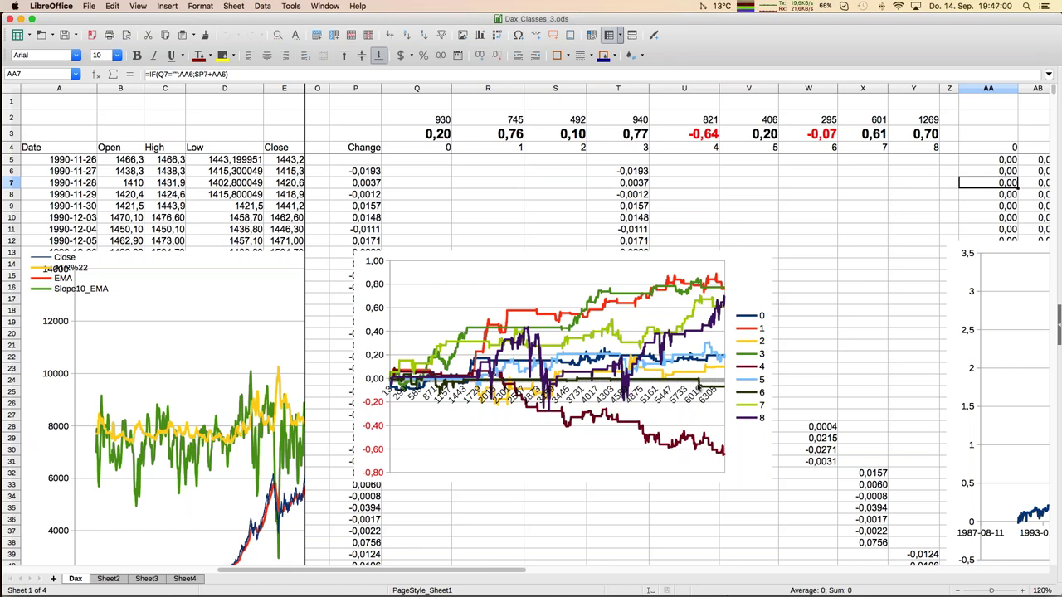
- From W22 in class 6's column, jump along row 22 to the cumulative columns and Sum_Selection chart
{"action": "left_click", "coordinate": [797, 358]}
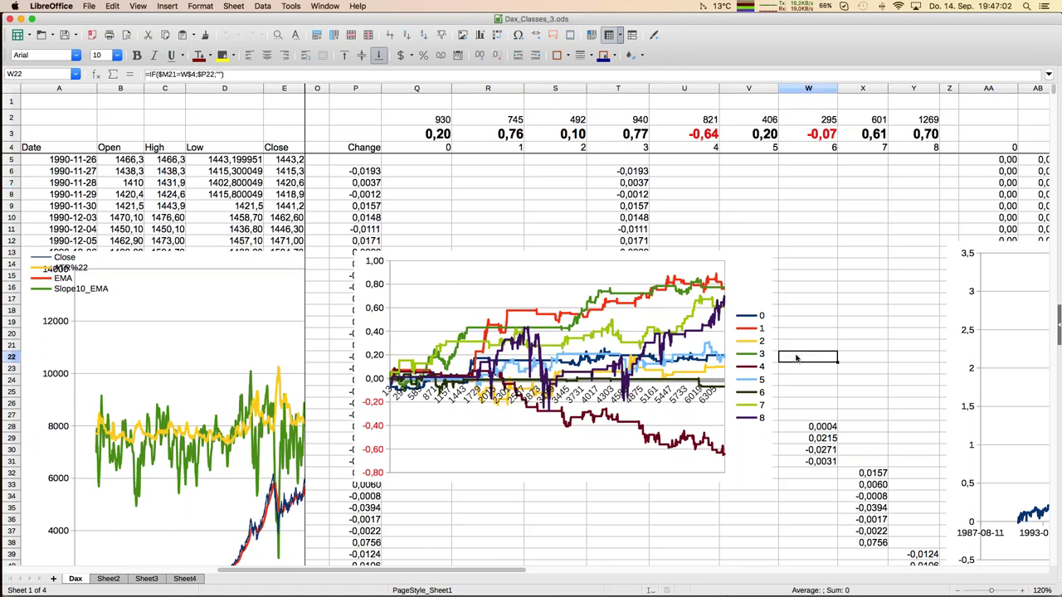
{"action": "key", "text": "Right"}
{"action": "key", "text": "Right"}
{"action": "key", "text": "Right"}
{"action": "key", "text": "Right"}
{"action": "key", "text": "Right"}
{"action": "key", "text": "Right"}
{"action": "key", "text": "Right"}
{"action": "key", "text": "Right"}
{"action": "key", "text": "Right"}
{"action": "key", "text": "Right"}
{"action": "key", "text": "Right"}
{"action": "key", "text": "Right"}
{"action": "key", "text": "Right"}
{"action": "key", "text": "Right"}
{"action": "key", "text": "Right"}
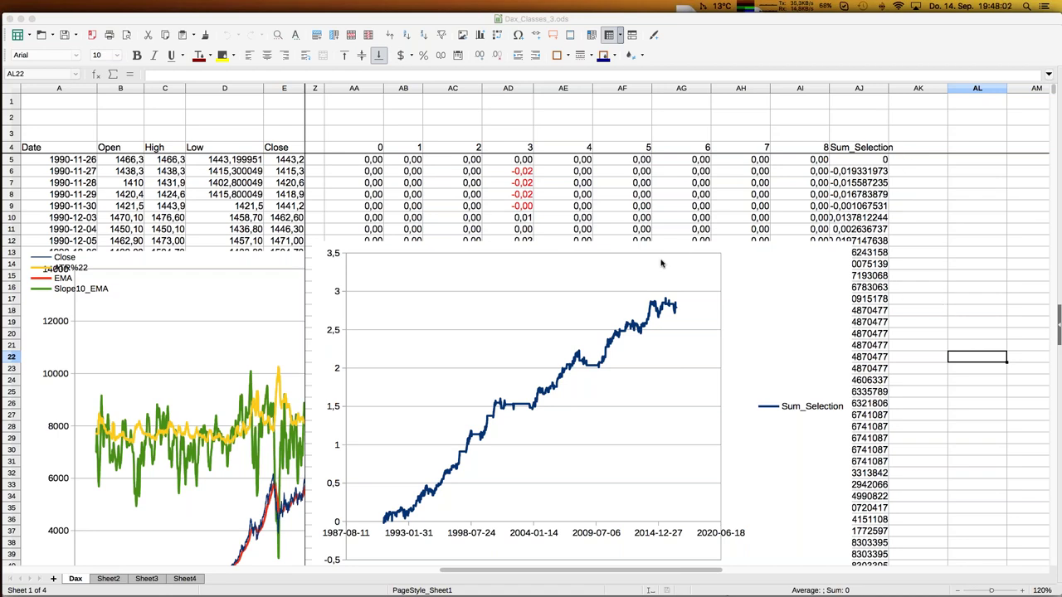
{"action": "left_click", "coordinate": [567, 221]}
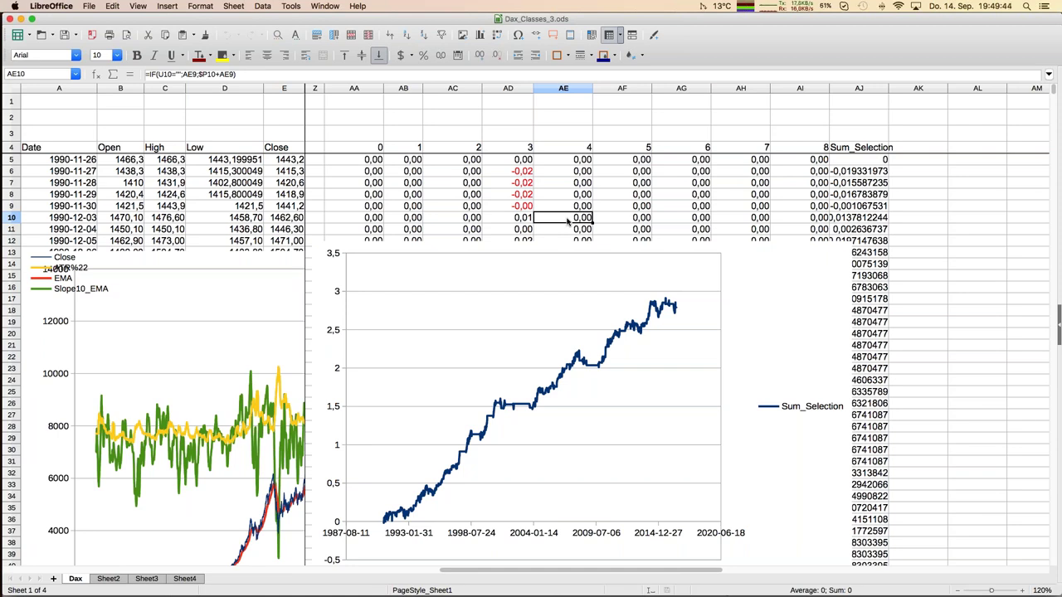
- Switch to Sheet4 to view the Long/Nothing/Short class matrix
{"action": "left_click", "coordinate": [193, 583]}
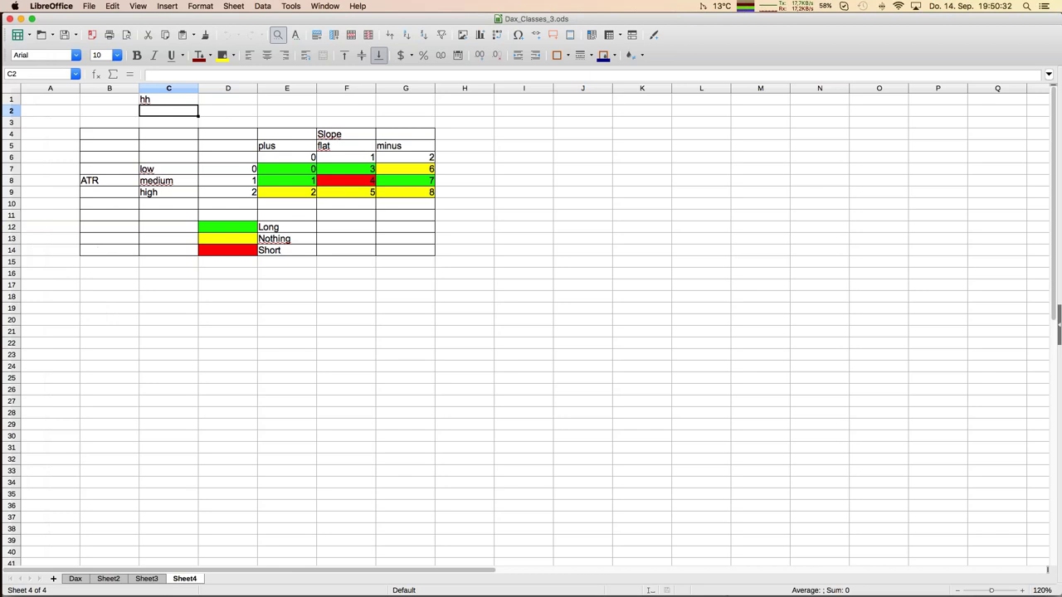
{"action": "left_click", "coordinate": [322, 6]}
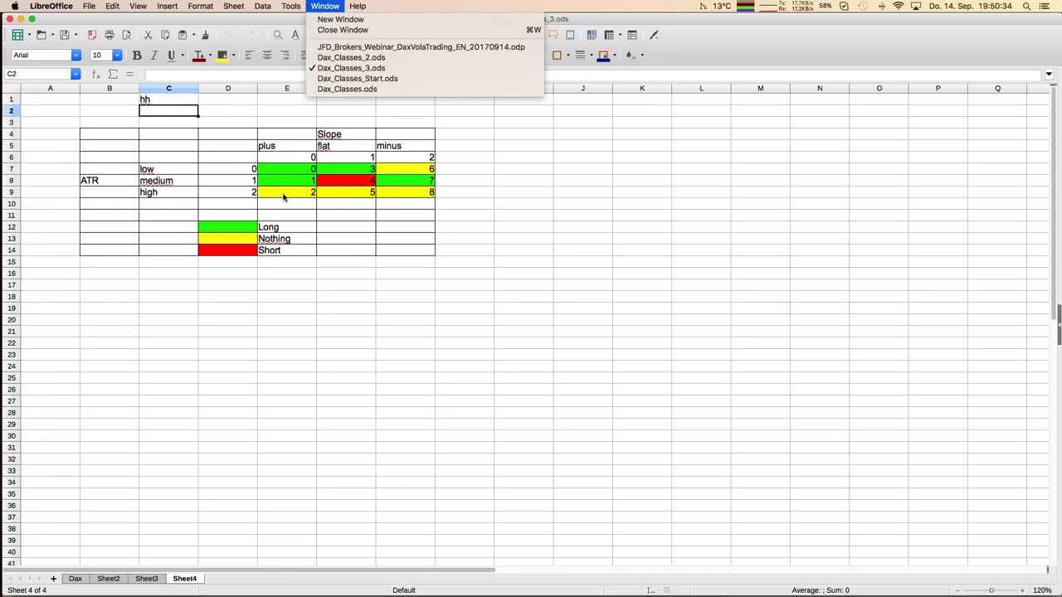
{"action": "left_click", "coordinate": [266, 482]}
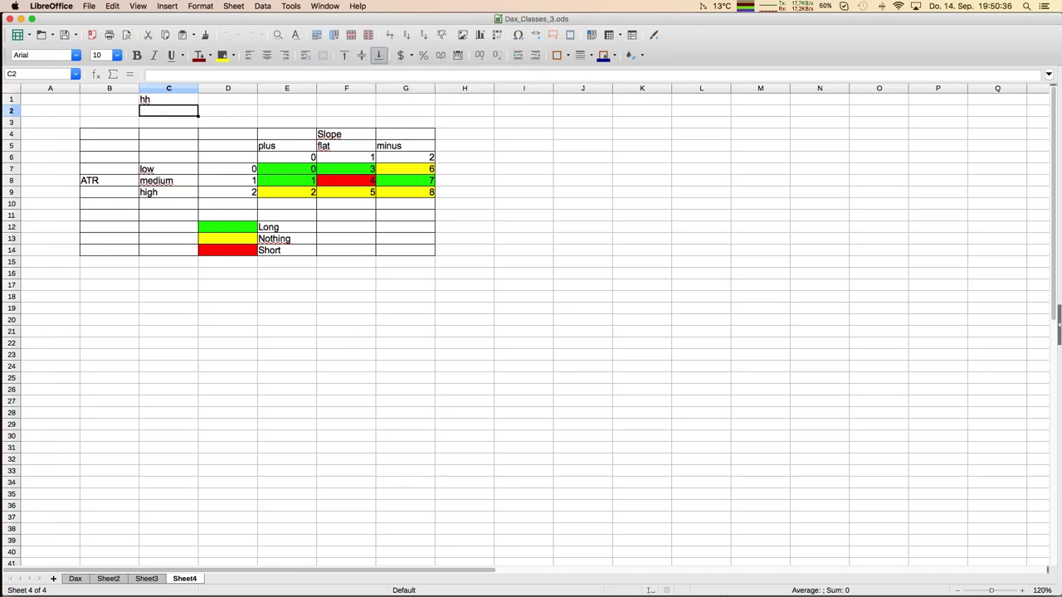
{"action": "mouse_move", "coordinate": [20, 344]}
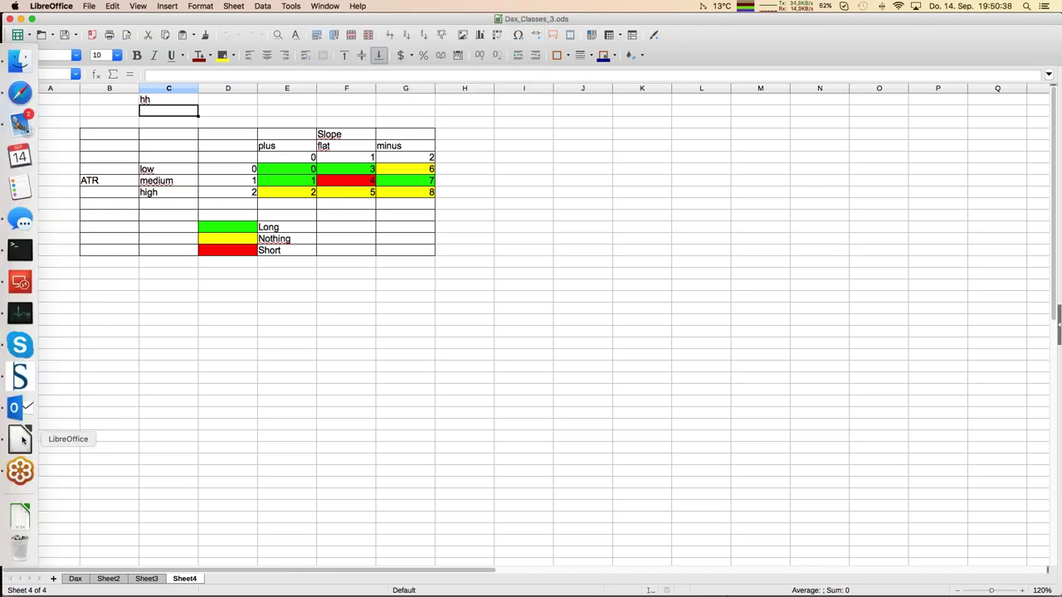
{"action": "left_click", "coordinate": [336, 5]}
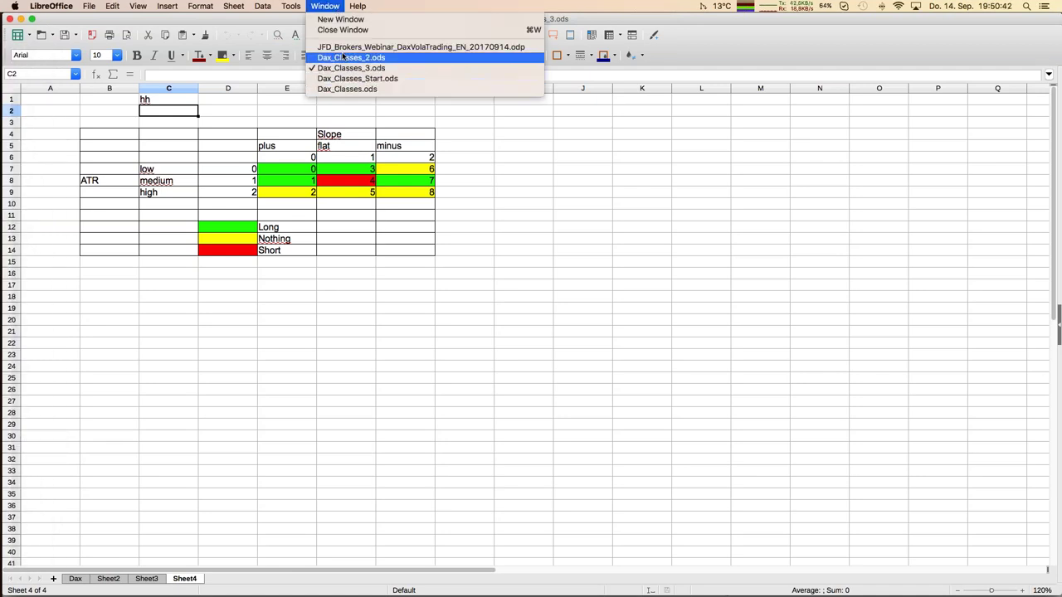
{"action": "left_click", "coordinate": [331, 384]}
- Advance the Impress presentation to slide 8, 'Result with EMA-50 and ATR-22'
{"action": "key", "text": "Page_Down"}
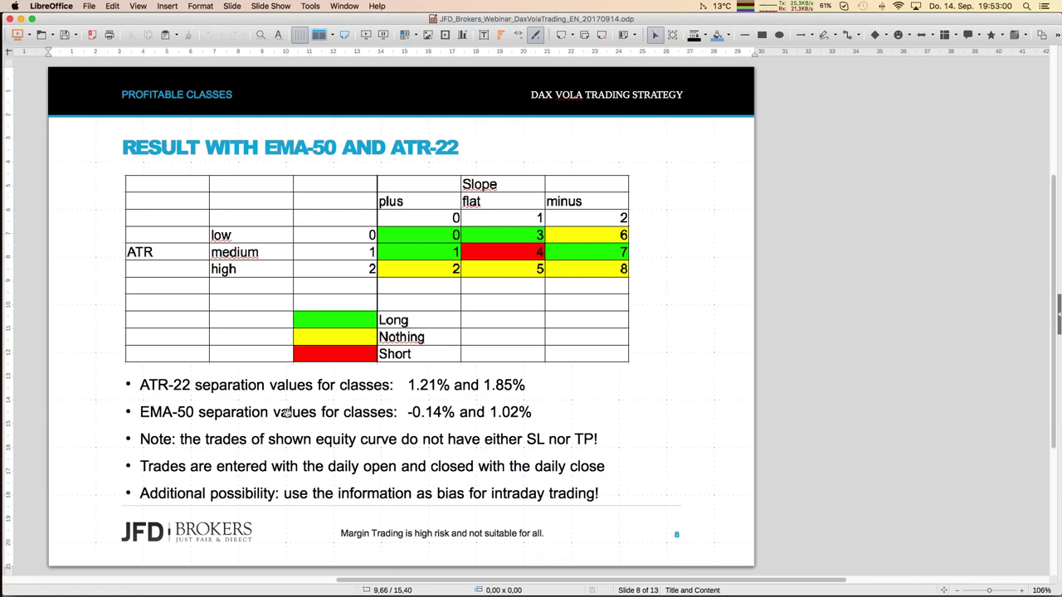
- In Safari, browse the FX Blue strategy statements, ending on the 141,839.59 demo account
{"action": "mouse_move", "coordinate": [1, 249]}
{"action": "left_click", "coordinate": [21, 94]}
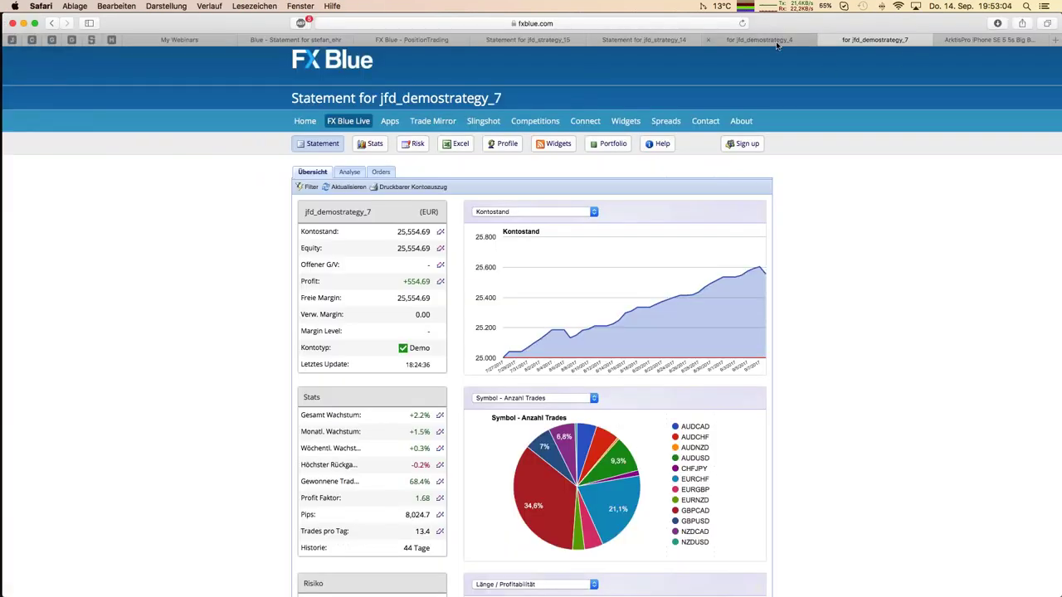
{"action": "left_click", "coordinate": [550, 41]}
{"action": "left_click", "coordinate": [643, 41]}
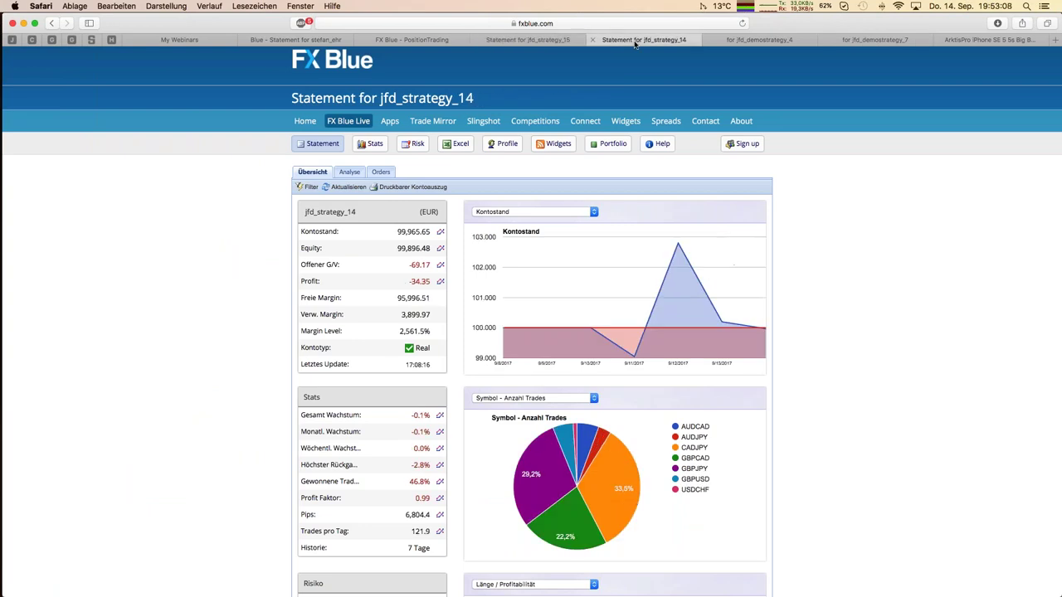
{"action": "left_click", "coordinate": [864, 40]}
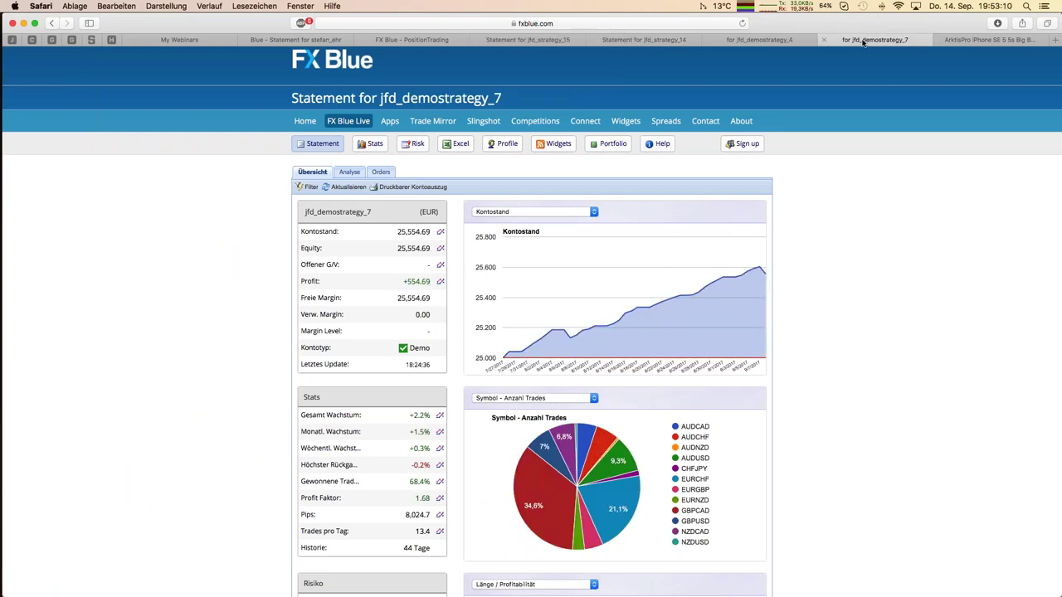
{"action": "left_click", "coordinate": [792, 41]}
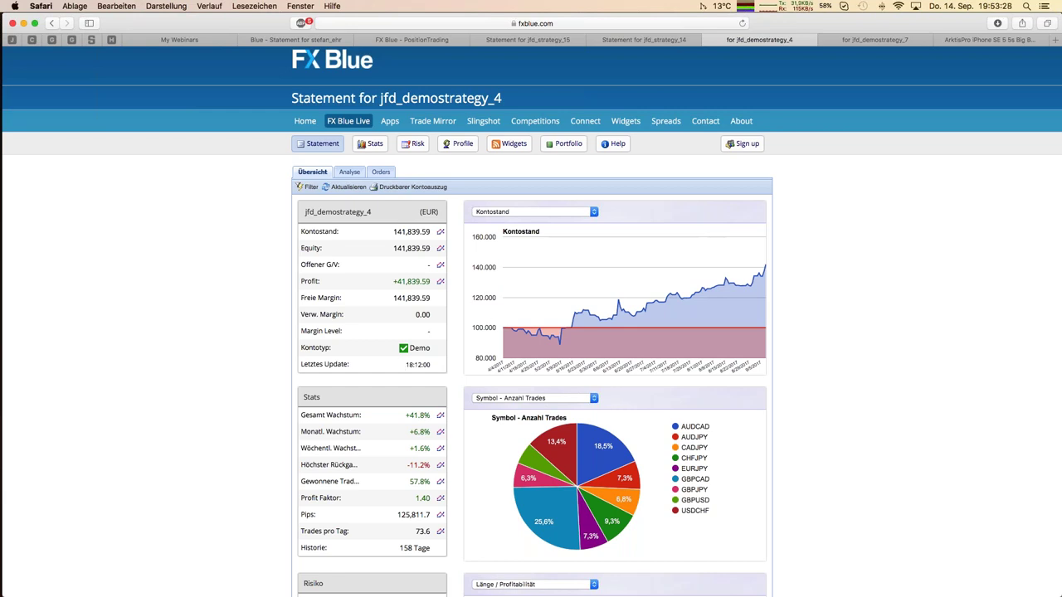
- Compare the real-money strategy statement with the 141,839.59 demo account statement
{"action": "mouse_move", "coordinate": [505, 332]}
{"action": "mouse_move", "coordinate": [764, 268]}
{"action": "left_click", "coordinate": [677, 40]}
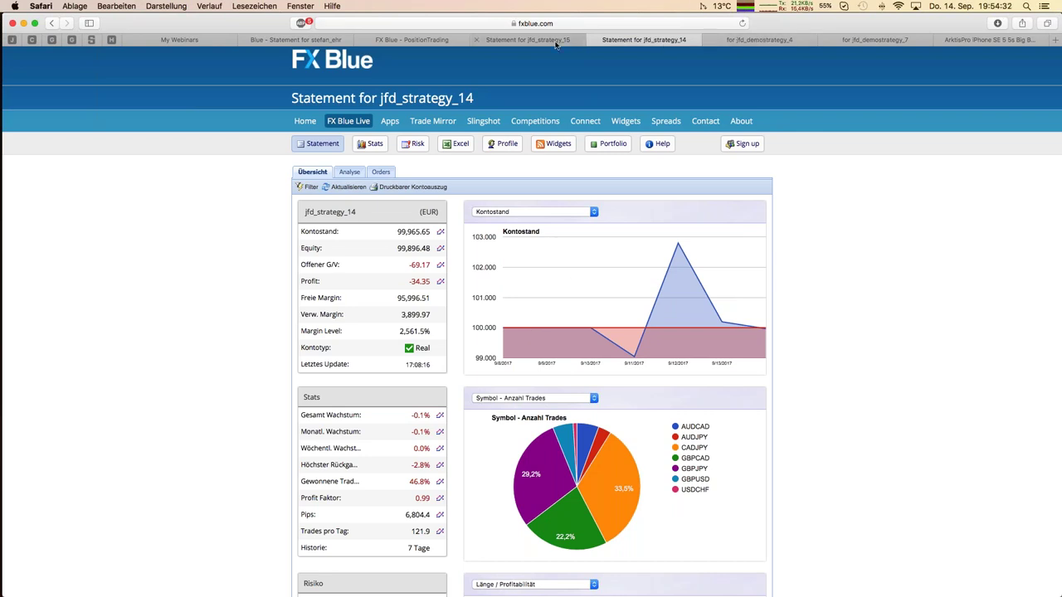
{"action": "left_click", "coordinate": [791, 48]}
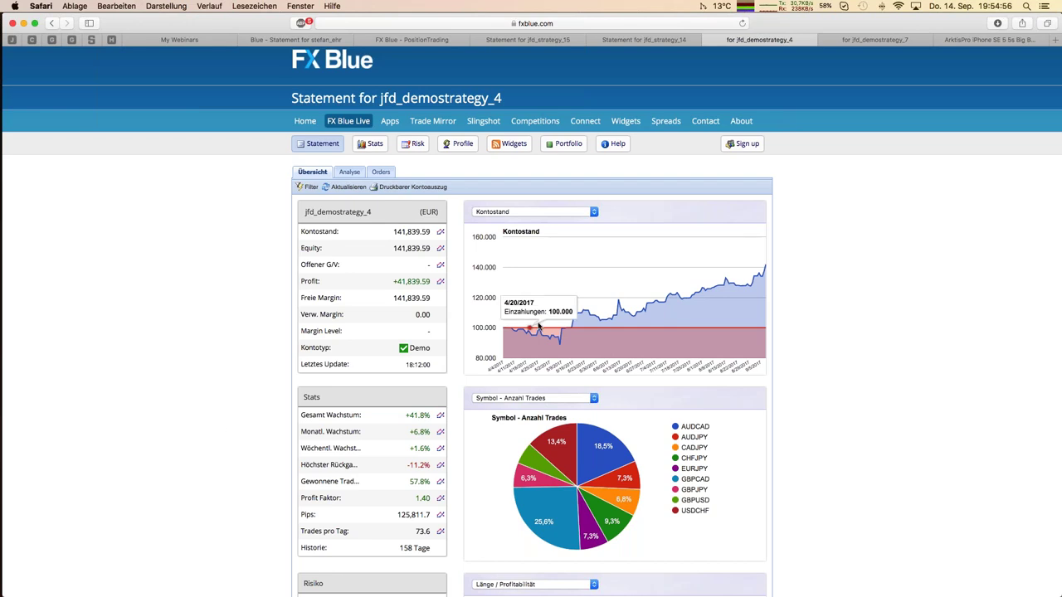
- Return to Impress and advance to summary slide 9, 'DAX – Vola Strategy'
{"action": "mouse_move", "coordinate": [757, 285]}
{"action": "mouse_move", "coordinate": [555, 331]}
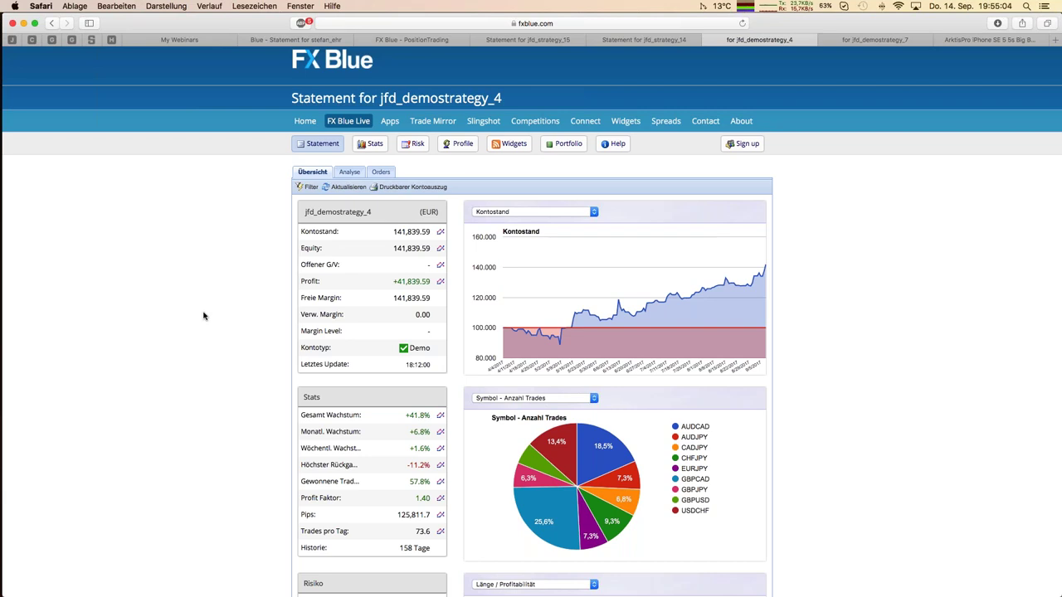
{"action": "mouse_move", "coordinate": [3, 253]}
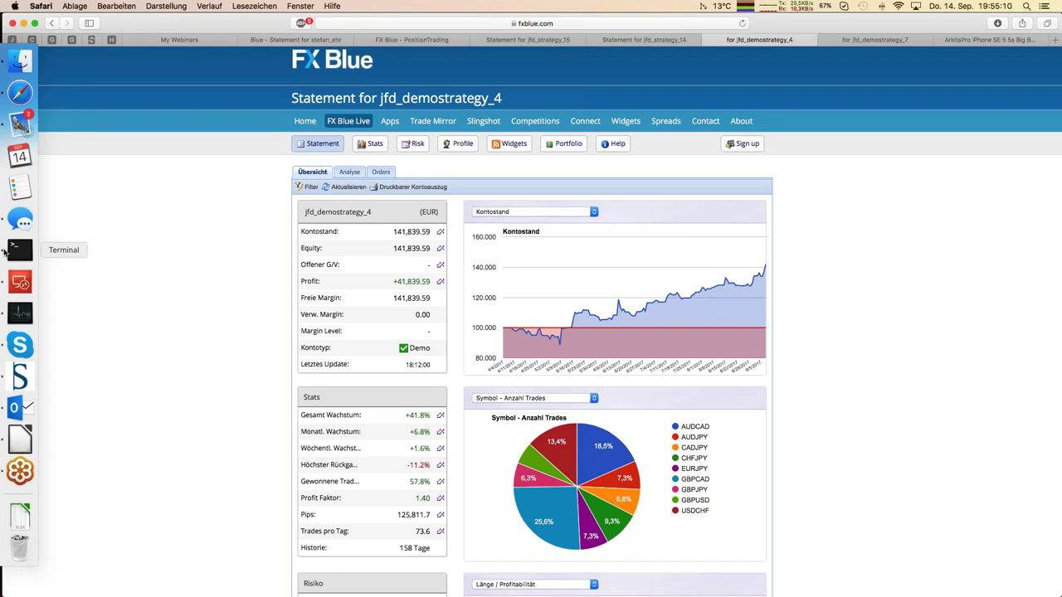
{"action": "left_click", "coordinate": [16, 439]}
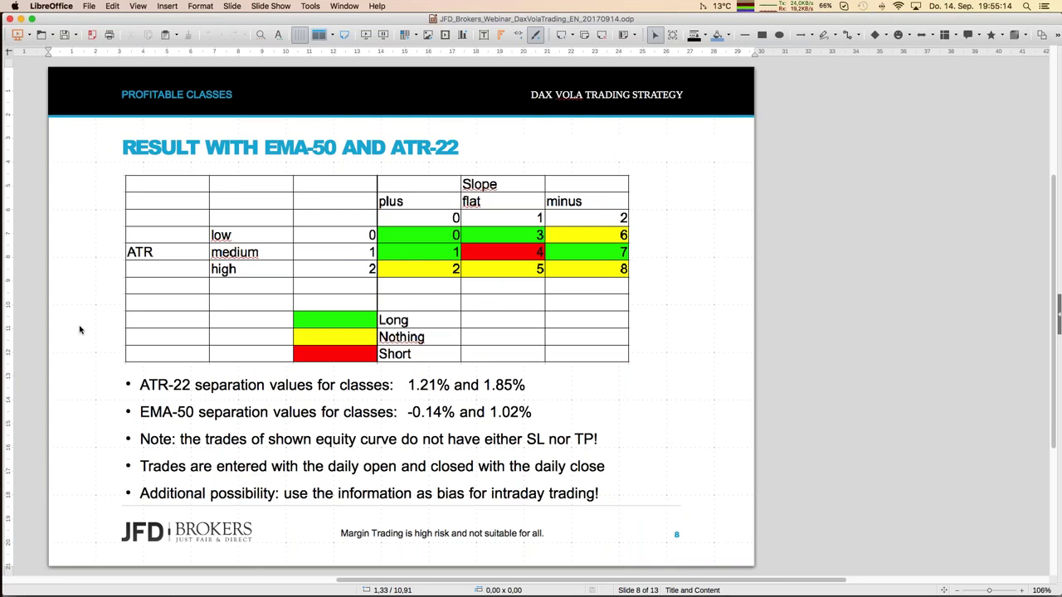
{"action": "key", "text": "Page_Down"}
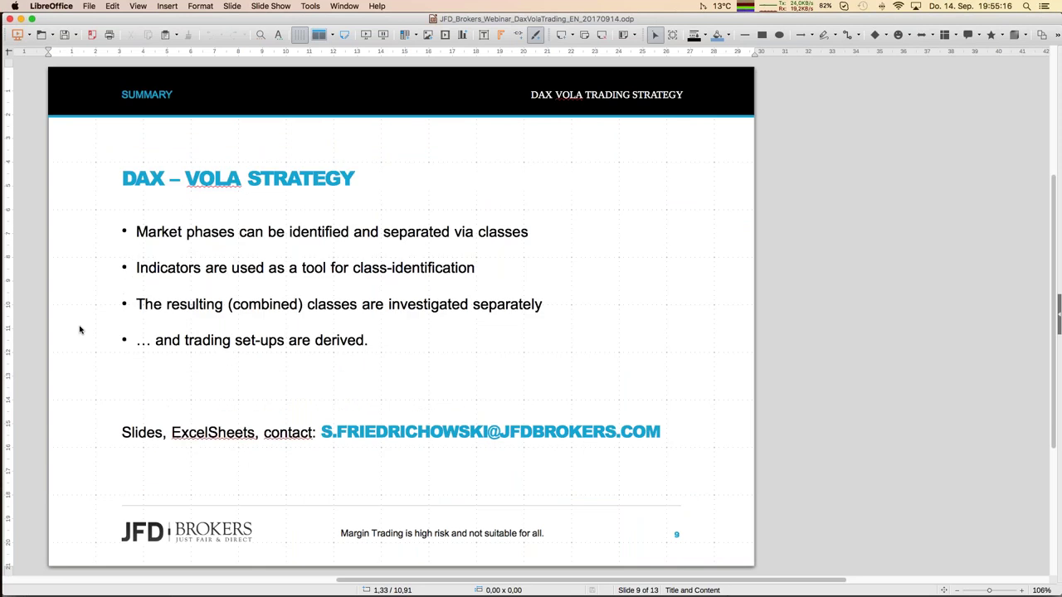